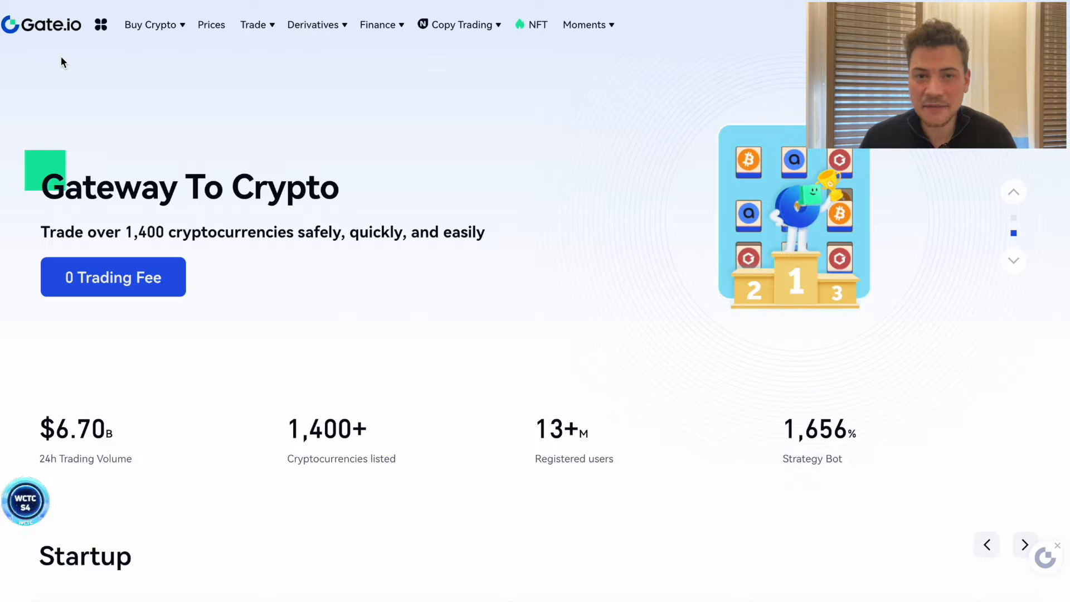
Open the spot trading page
{"action": "mouse_move", "coordinate": [259, 27]}
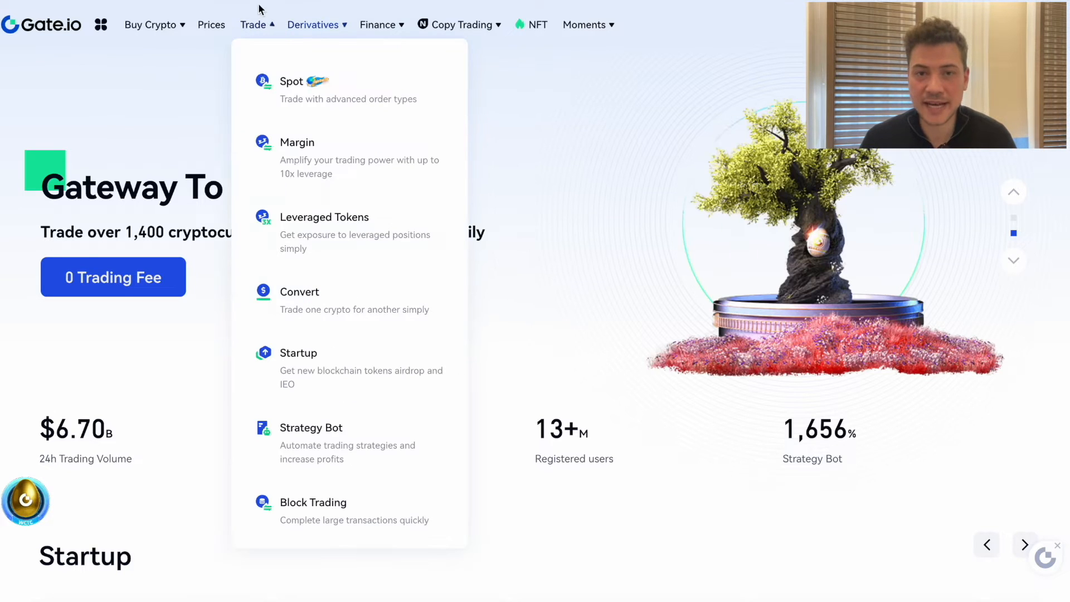
{"action": "mouse_move", "coordinate": [287, 84]}
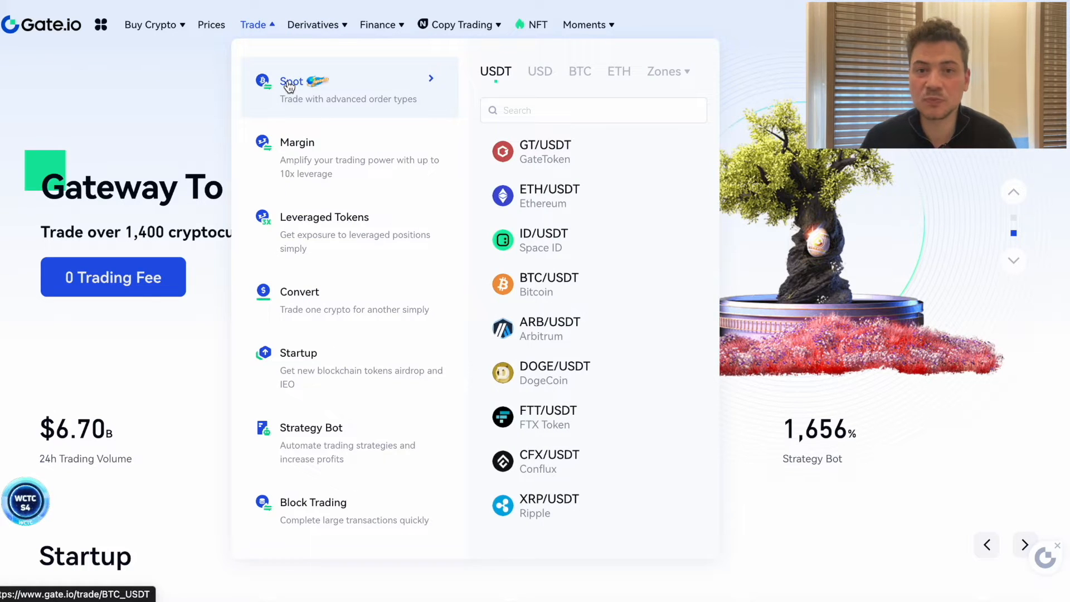
{"action": "left_click", "coordinate": [289, 85]}
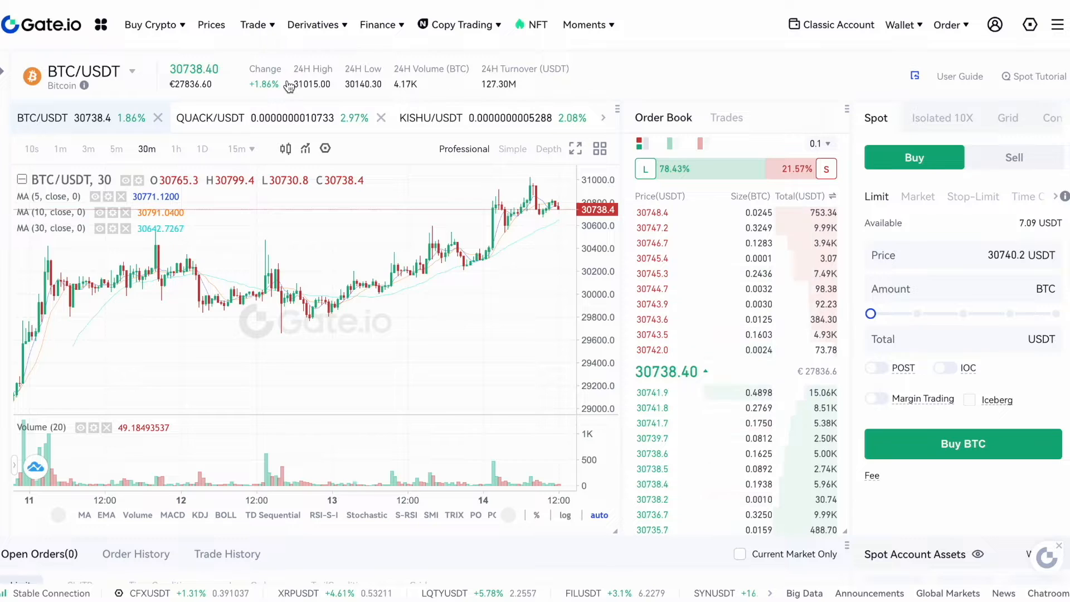
Search the spot markets for "btc" and select the BTC/USDT pair
{"action": "left_click", "coordinate": [58, 73]}
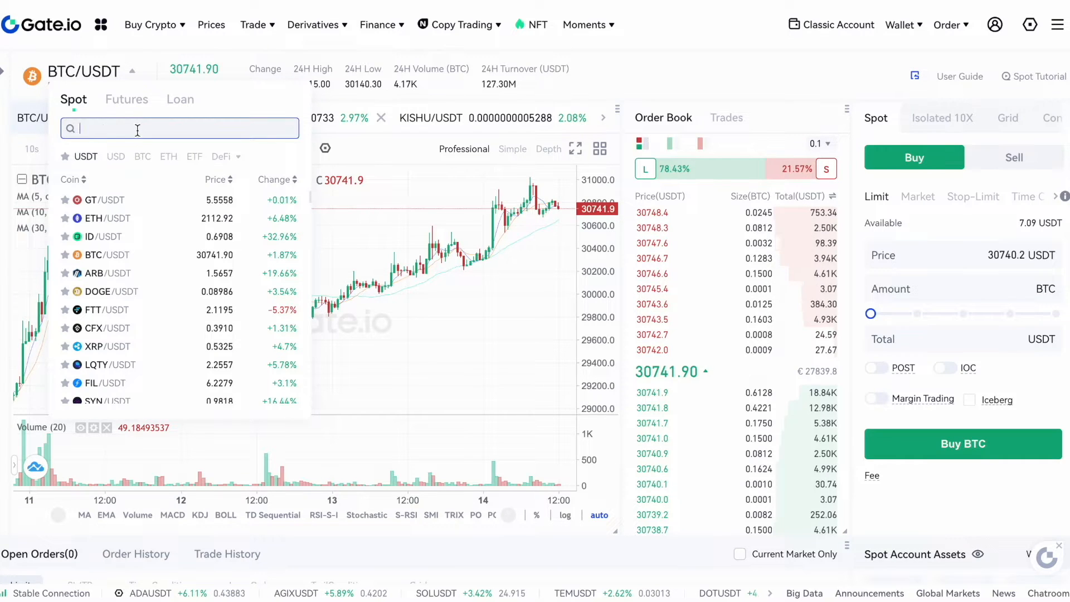
{"action": "type", "text": "btc"}
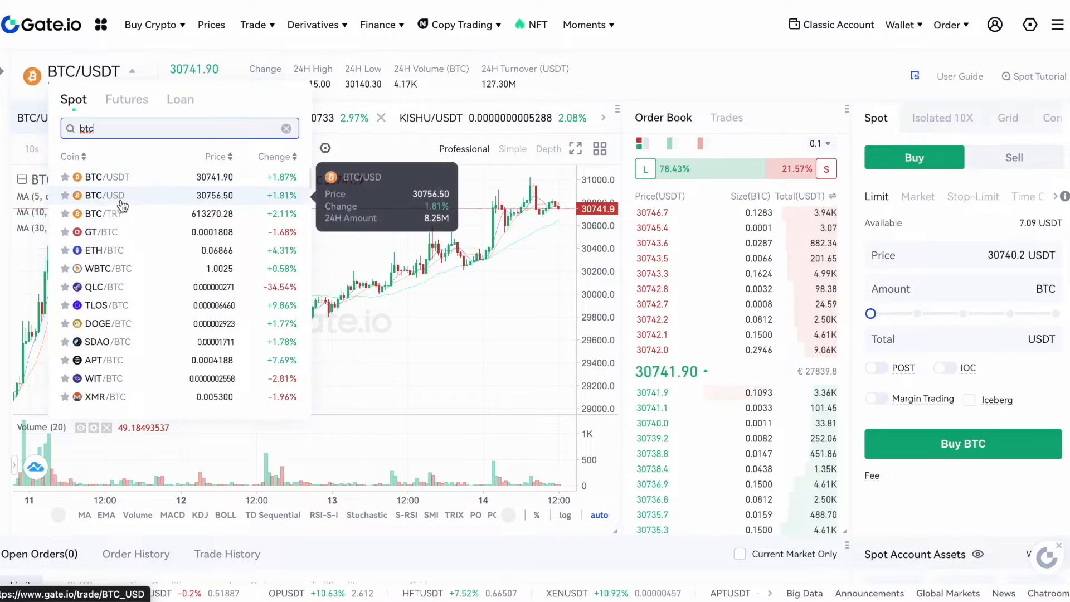
{"action": "left_click", "coordinate": [140, 179]}
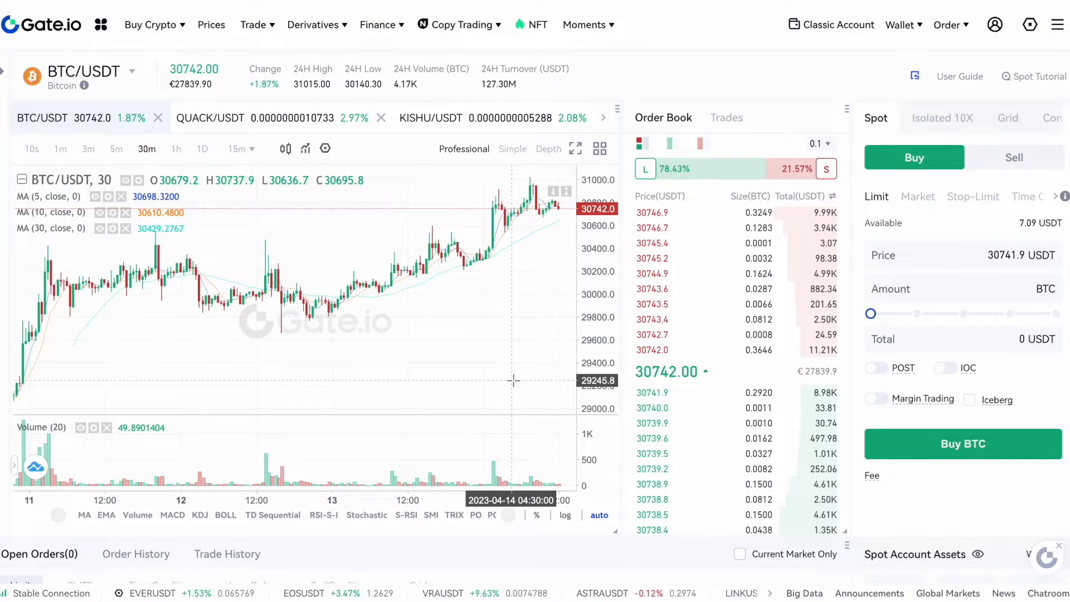
Set up a market buy order for BTC, sized by total, with a total of 5 USDT
{"action": "mouse_move", "coordinate": [630, 393]}
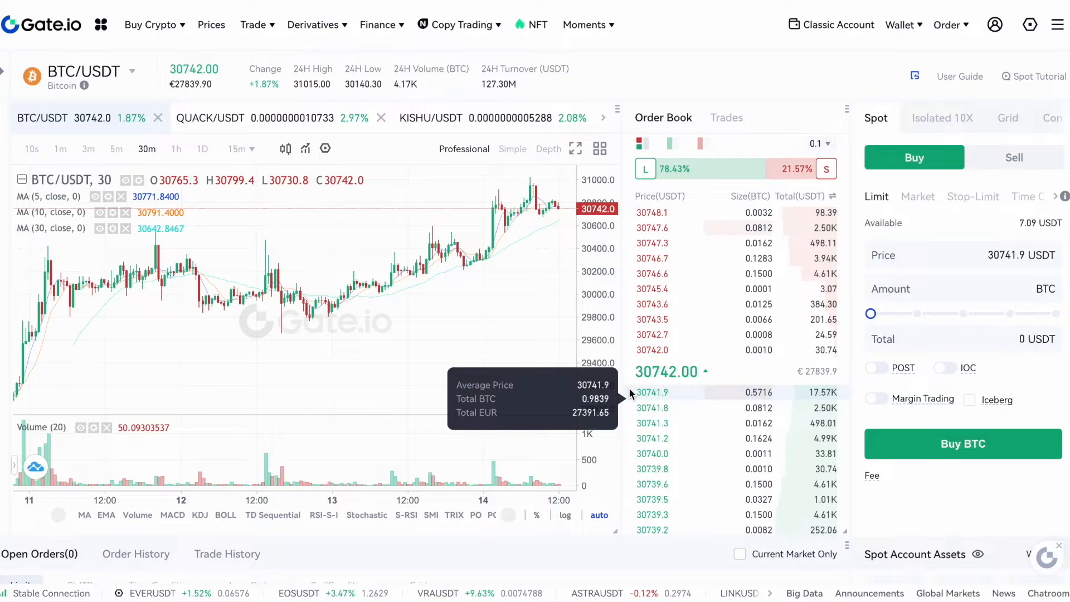
{"action": "mouse_move", "coordinate": [805, 240]}
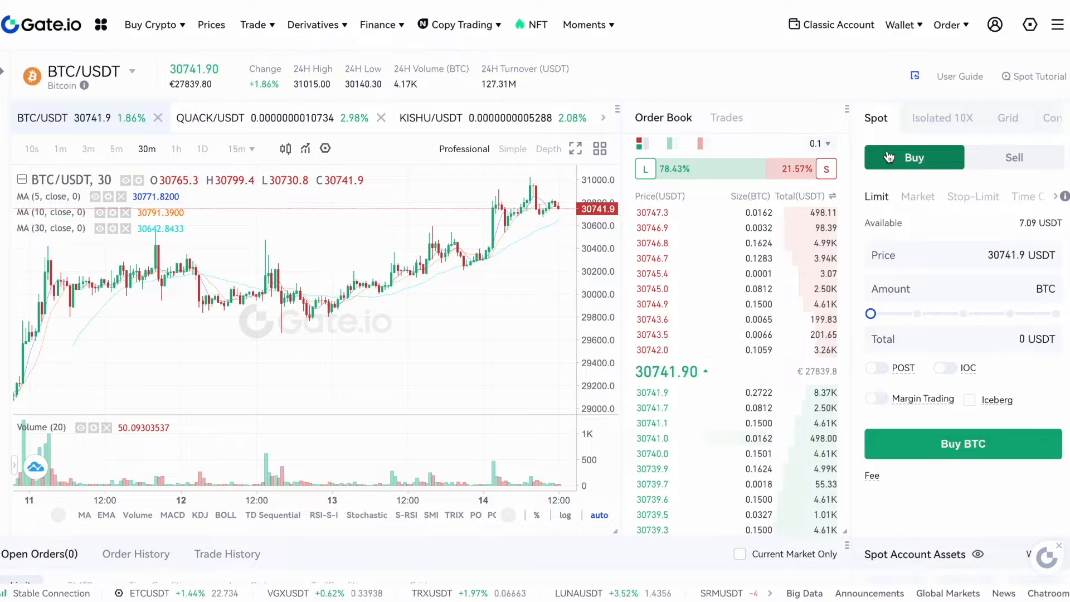
{"action": "left_click", "coordinate": [916, 197]}
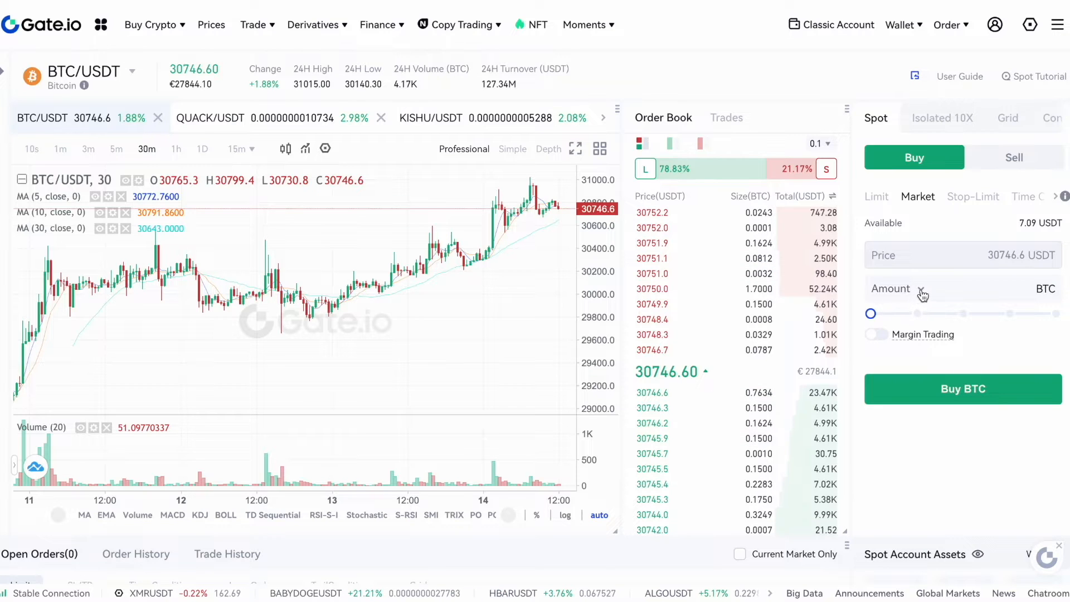
{"action": "left_click", "coordinate": [920, 290]}
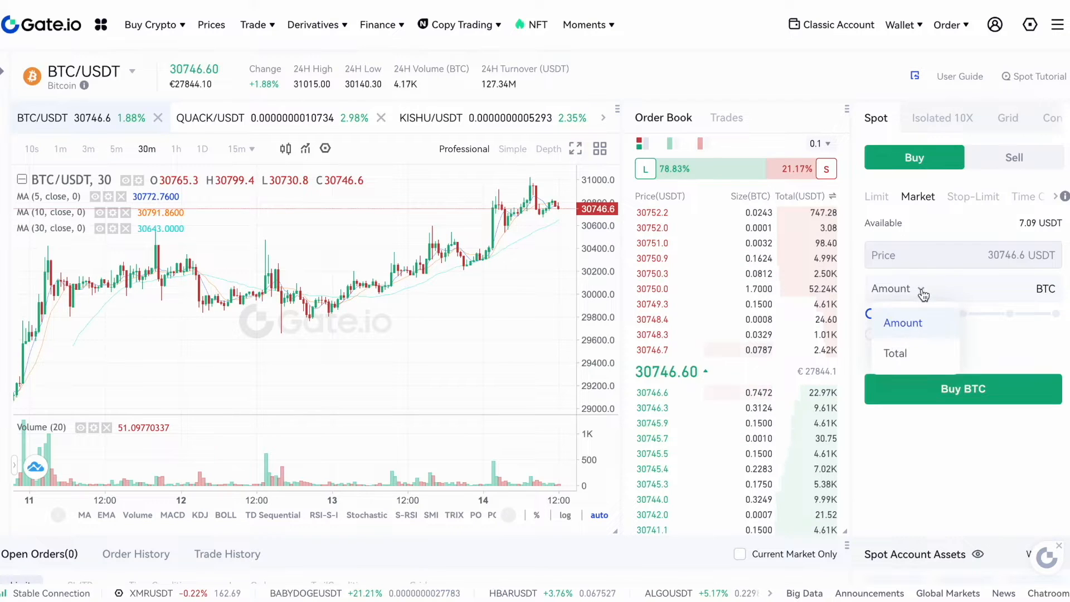
{"action": "left_click", "coordinate": [913, 356]}
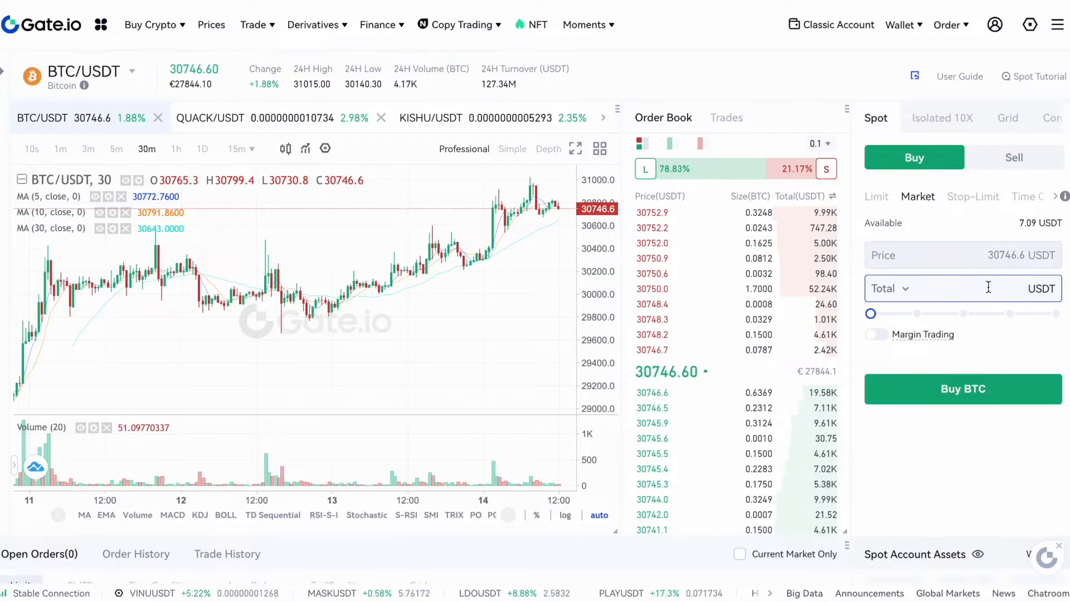
{"action": "left_click", "coordinate": [1000, 313]}
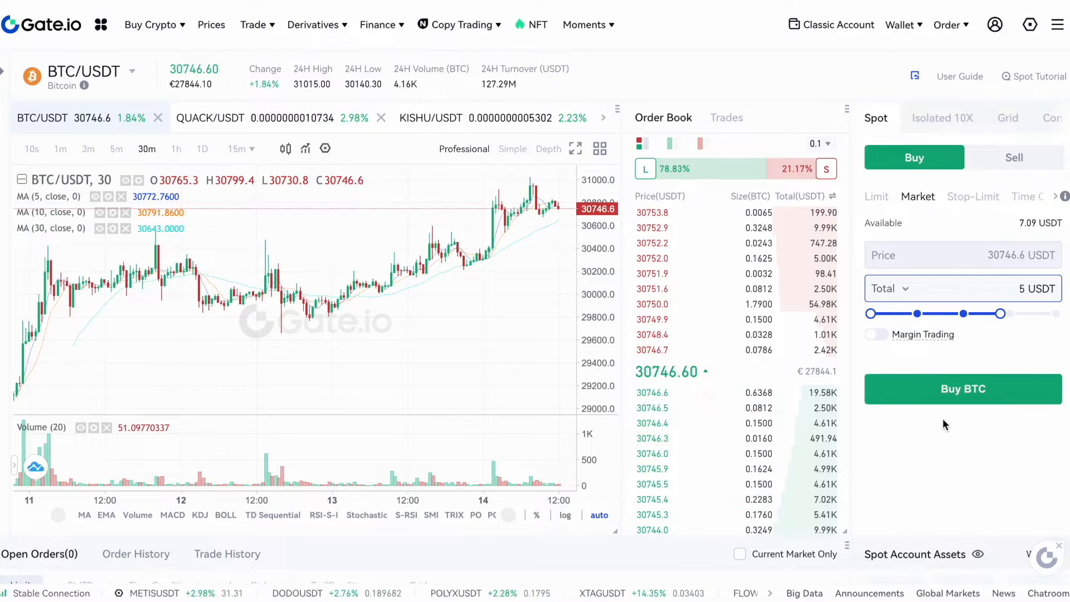
Place and confirm the BTC buy order, authorising it with the fund password
{"action": "left_click", "coordinate": [941, 398]}
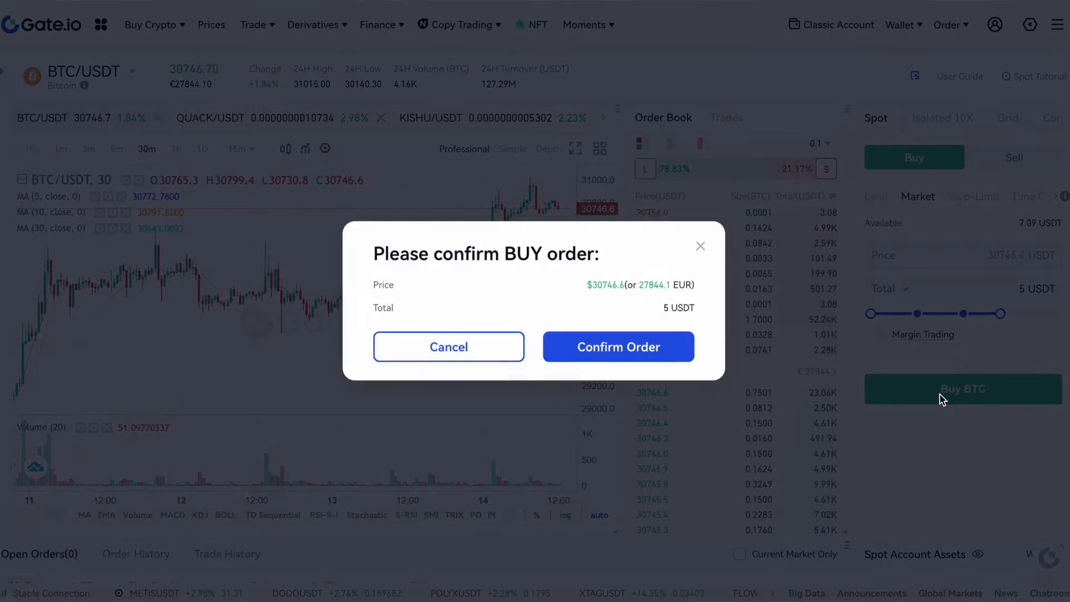
{"action": "left_click", "coordinate": [619, 347]}
{"action": "left_click", "coordinate": [541, 307]}
{"action": "type", "text": "****"}
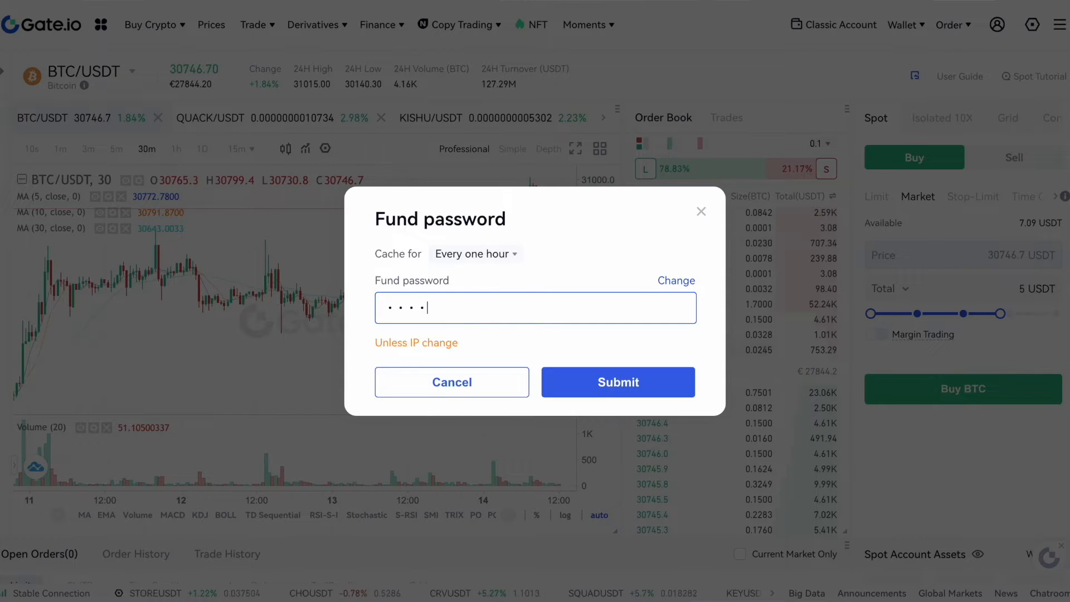
{"action": "type", "text": "**"}
{"action": "left_click", "coordinate": [580, 374]}
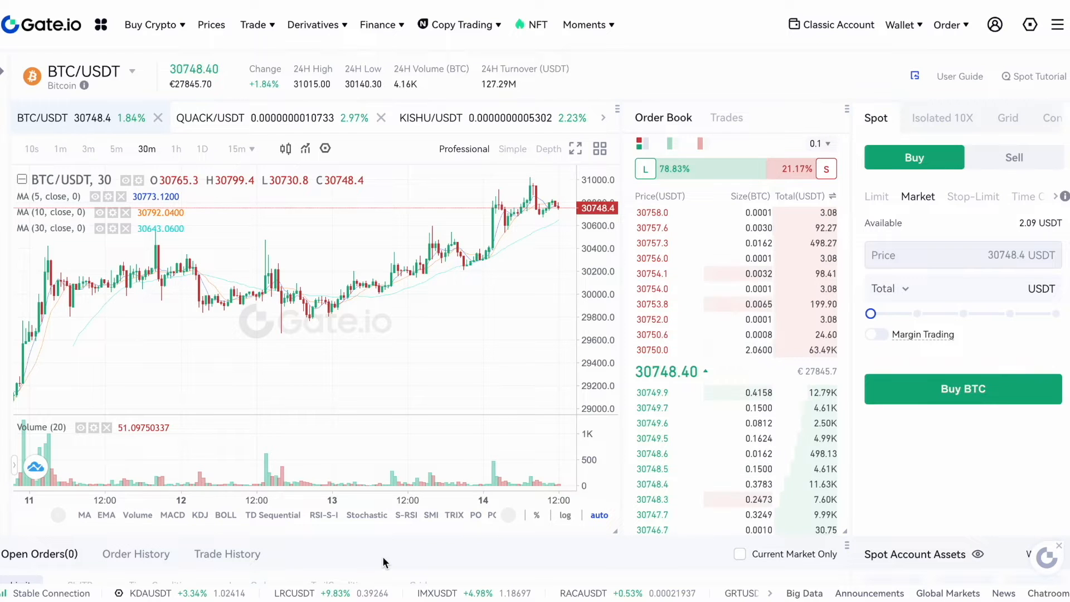
Show the spot account's trade history to review the executed purchase
{"action": "scroll", "coordinate": [382, 556], "scroll_direction": "down", "scroll_amount": 2}
{"action": "scroll", "coordinate": [384, 563], "scroll_direction": "down", "scroll_amount": 1}
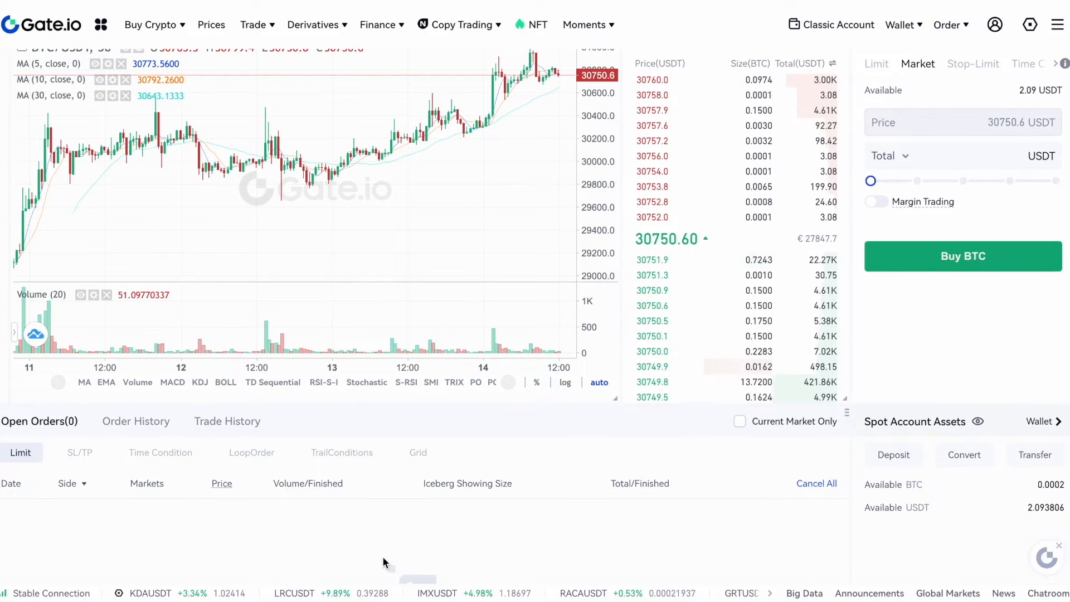
{"action": "scroll", "coordinate": [384, 563], "scroll_direction": "down", "scroll_amount": 1}
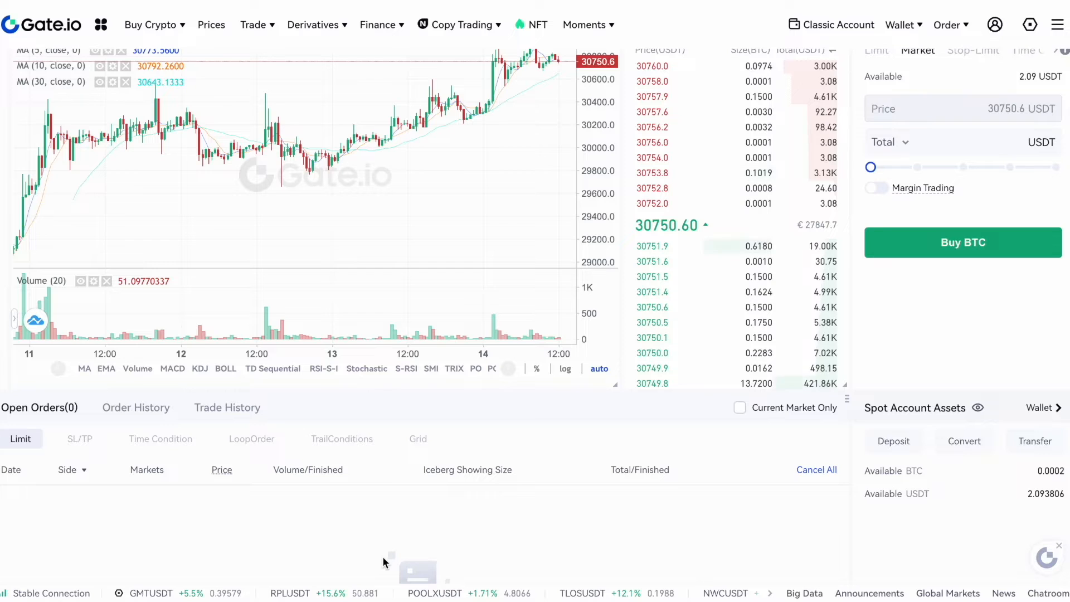
{"action": "left_click", "coordinate": [218, 410]}
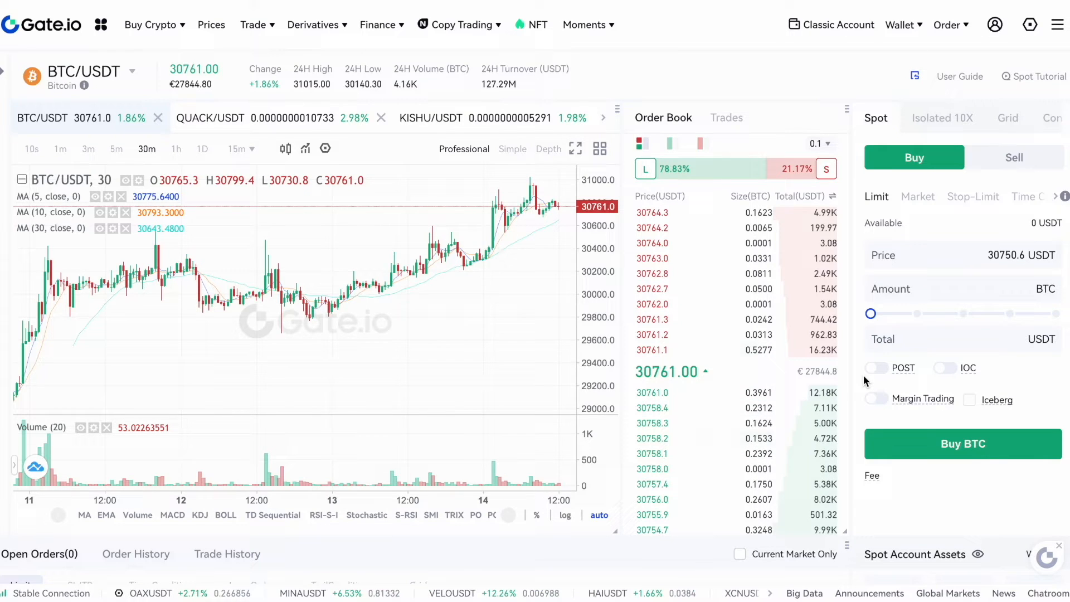
Open the USDT-M perpetual futures trading page
{"action": "mouse_move", "coordinate": [645, 213]}
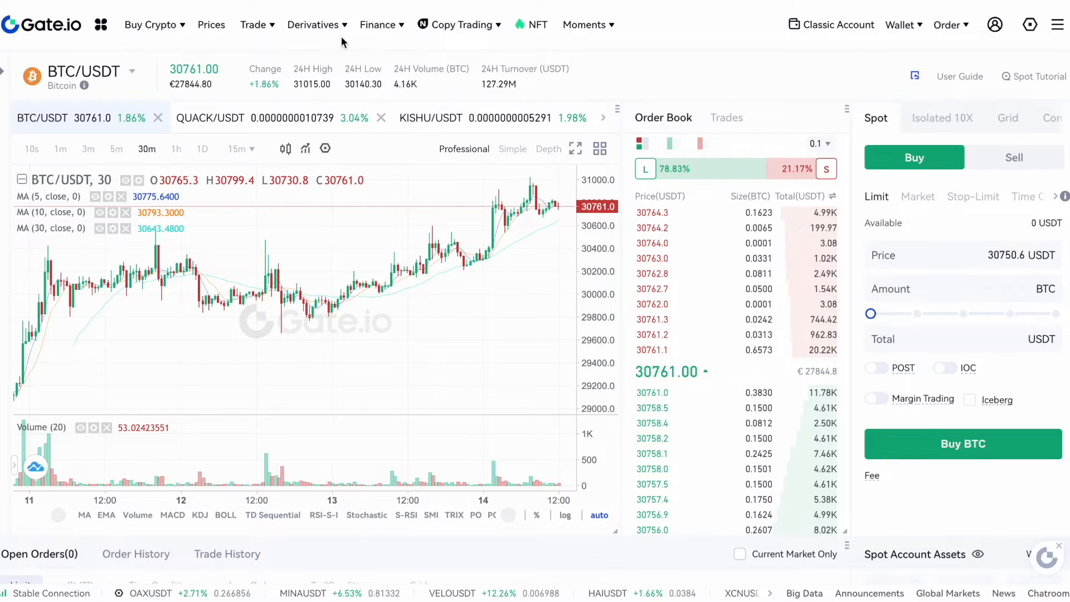
{"action": "mouse_move", "coordinate": [332, 33]}
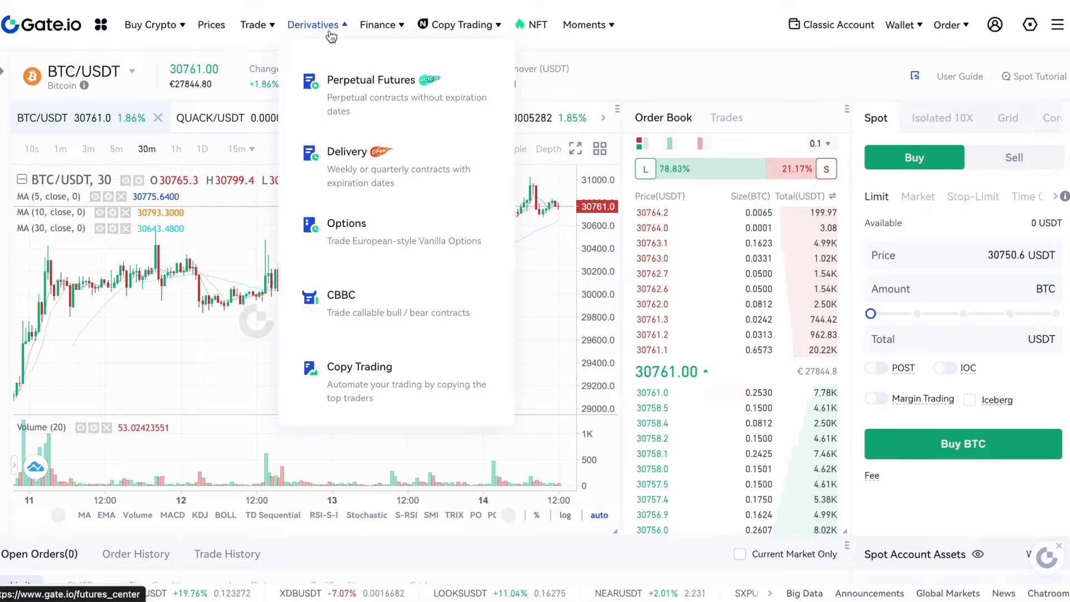
{"action": "mouse_move", "coordinate": [352, 81]}
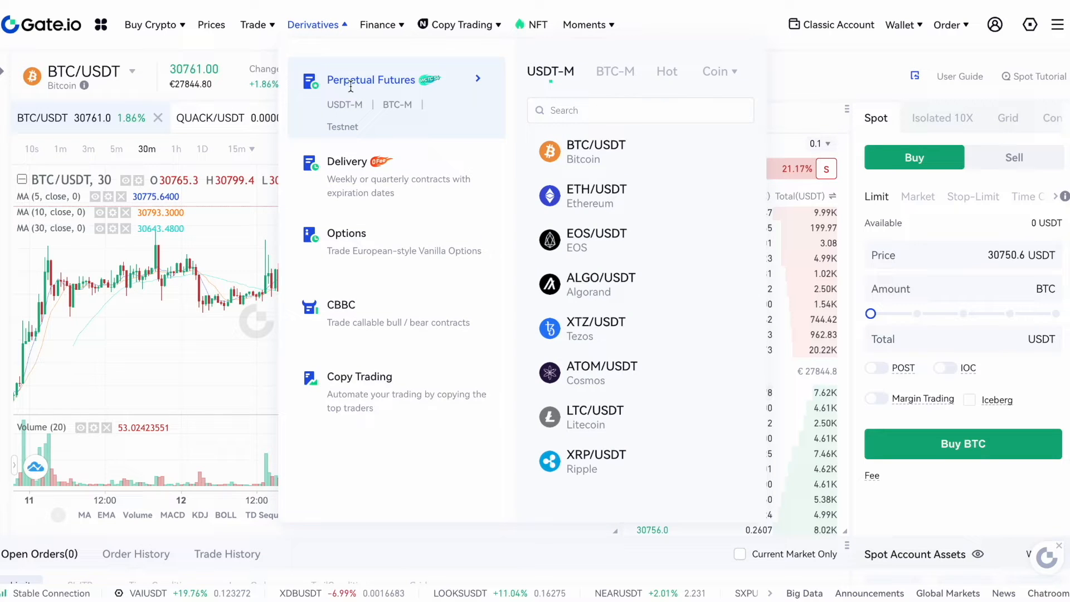
{"action": "left_click", "coordinate": [345, 108]}
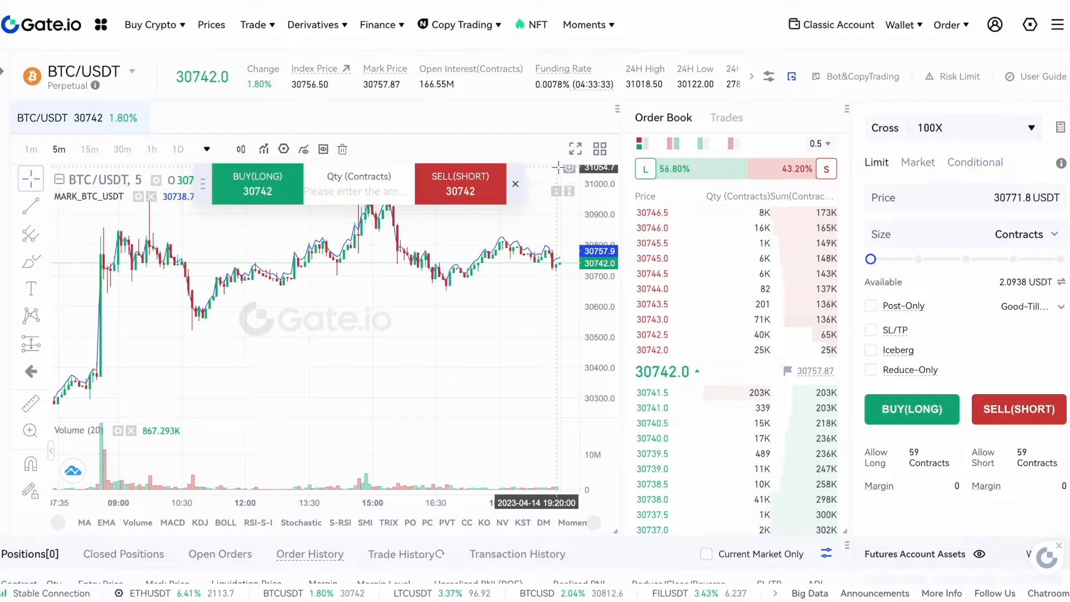
Switch the futures order's size unit to BTC and set the size to 0.001 BTC
{"action": "mouse_move", "coordinate": [130, 70]}
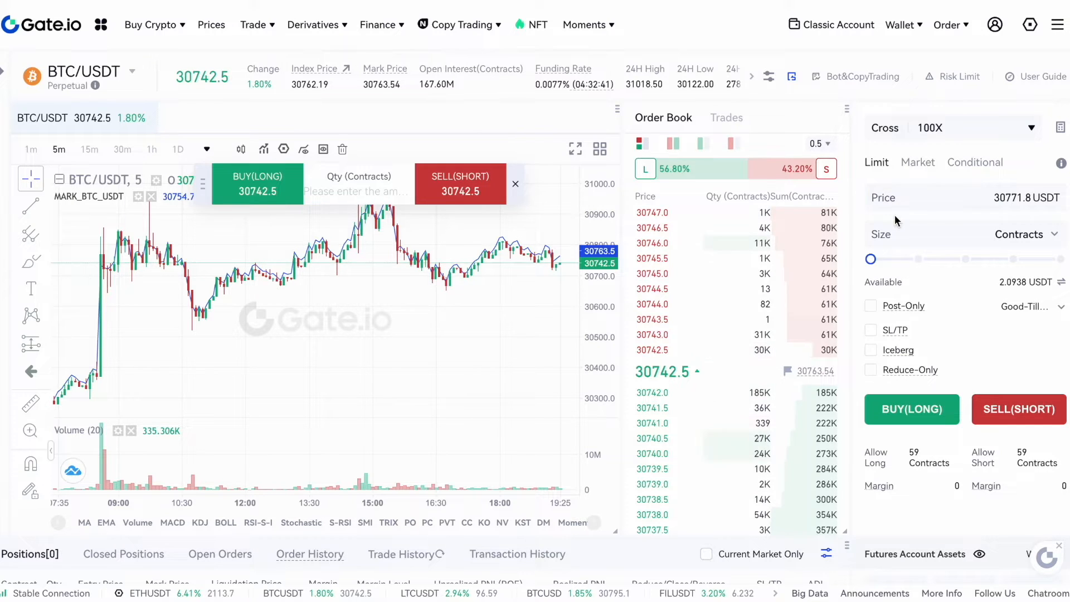
{"action": "left_click", "coordinate": [1030, 234]}
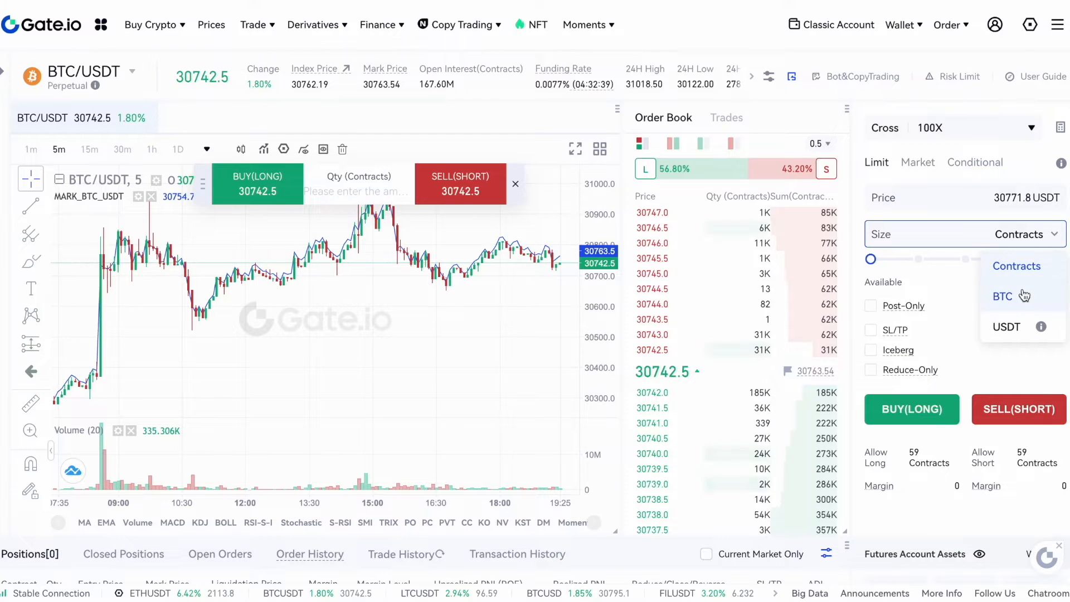
{"action": "left_click", "coordinate": [1019, 292]}
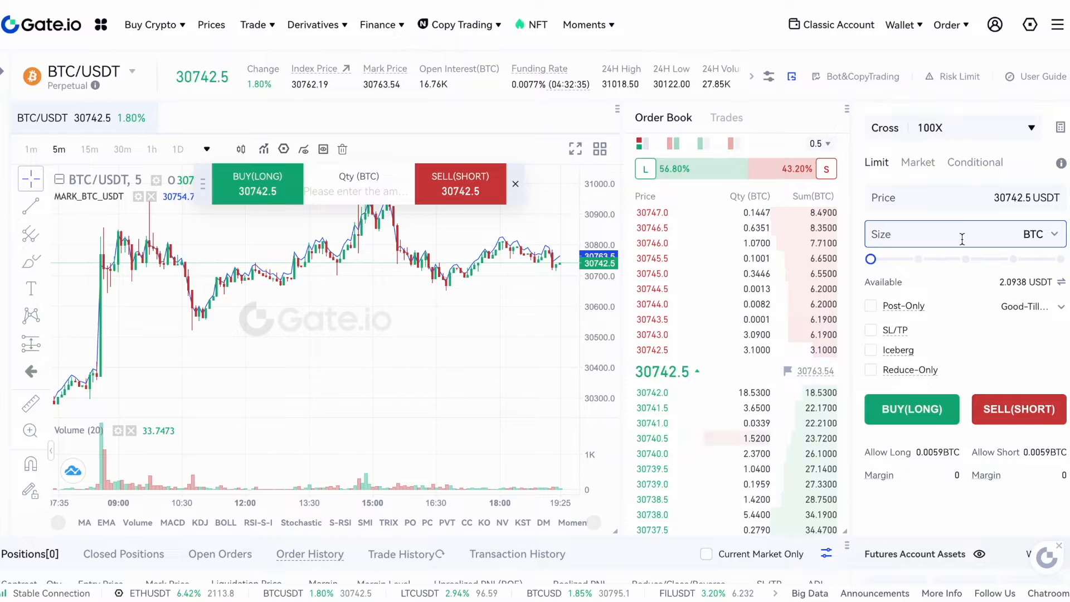
{"action": "type", "text": "0.001"}
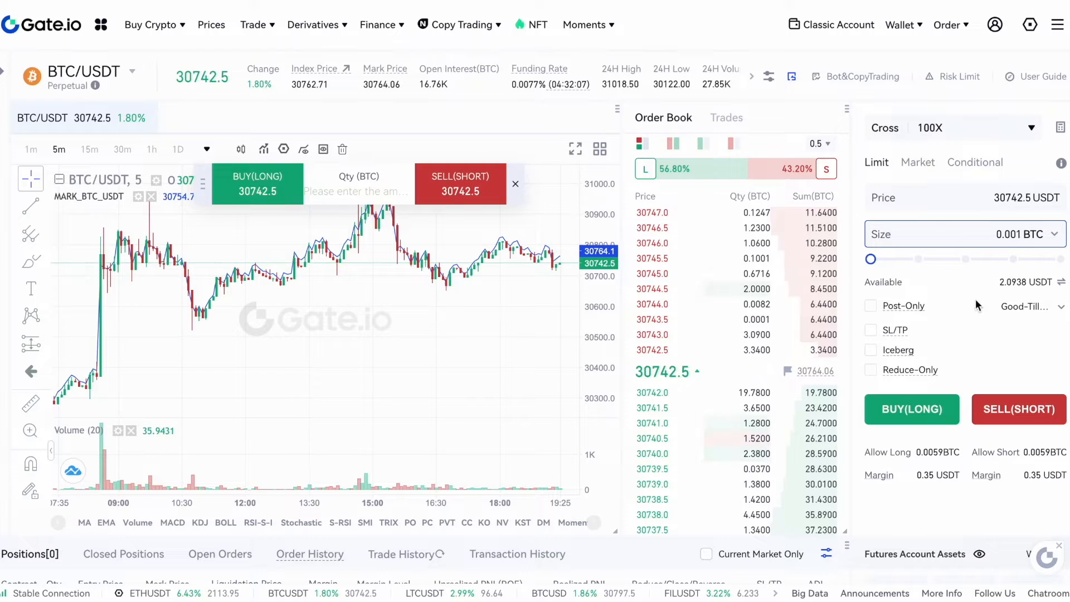
Set the limit price to 30740 USDT, then place and confirm the long order
{"action": "left_click", "coordinate": [1027, 197]}
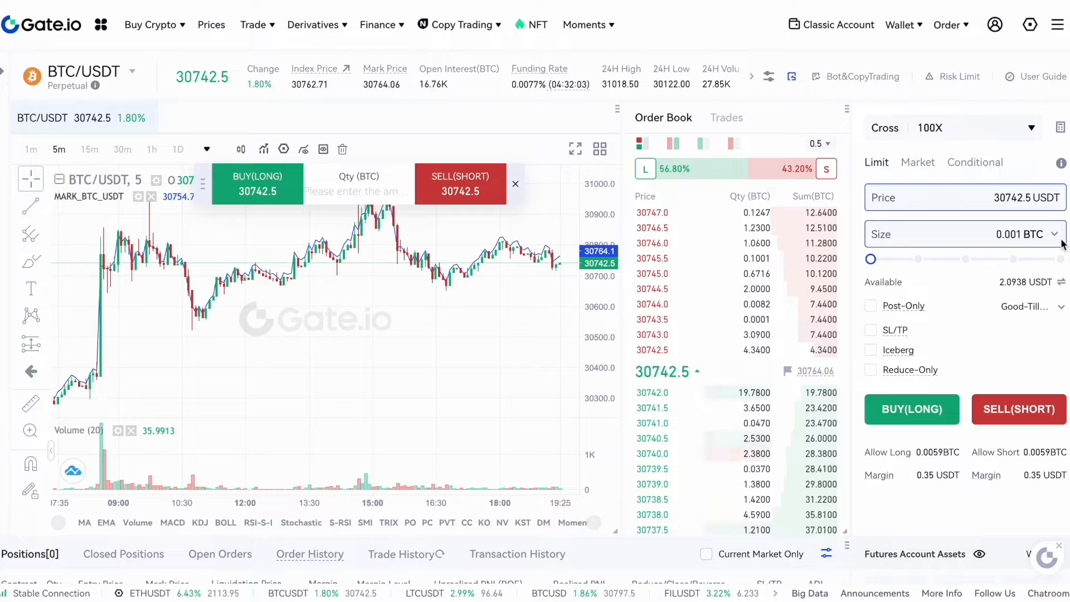
{"action": "key", "text": "BackSpace"}
{"action": "key", "text": "BackSpace"}
{"action": "key", "text": "BackSpace"}
{"action": "type", "text": "0"}
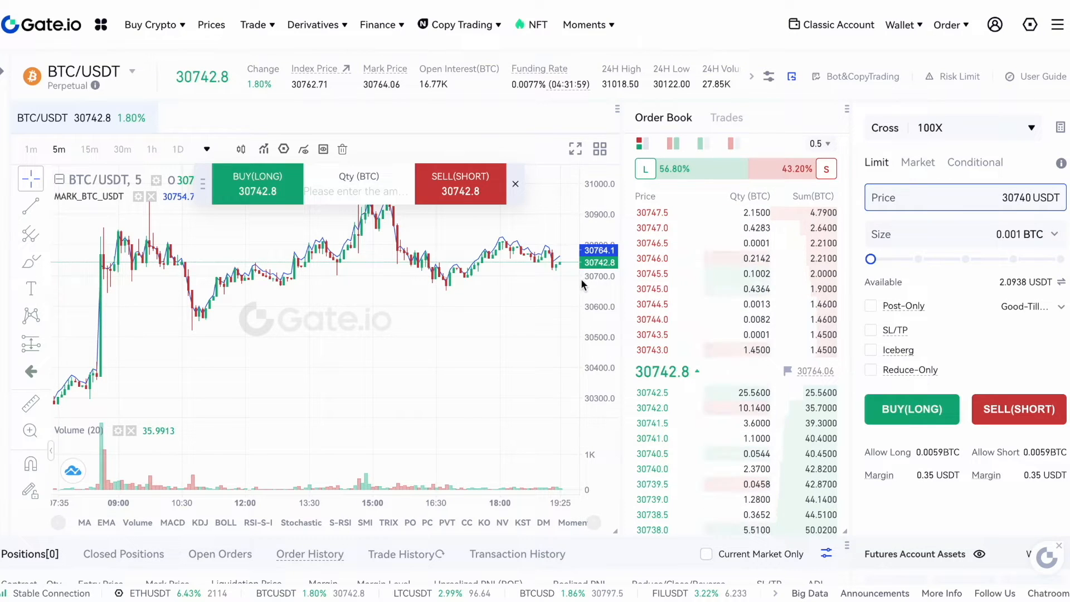
{"action": "left_click", "coordinate": [925, 420]}
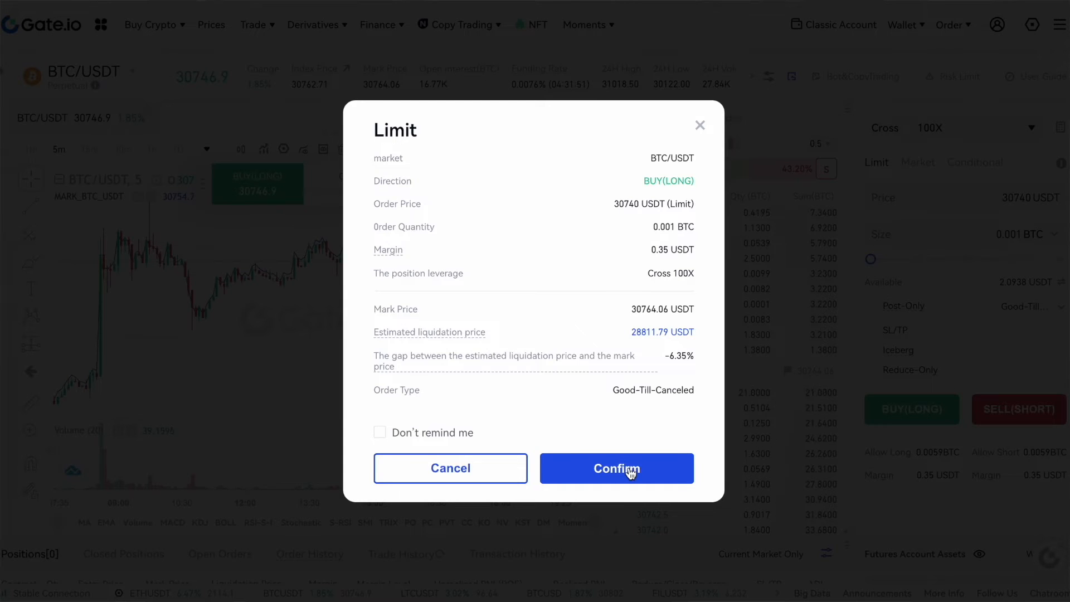
{"action": "left_click", "coordinate": [630, 473]}
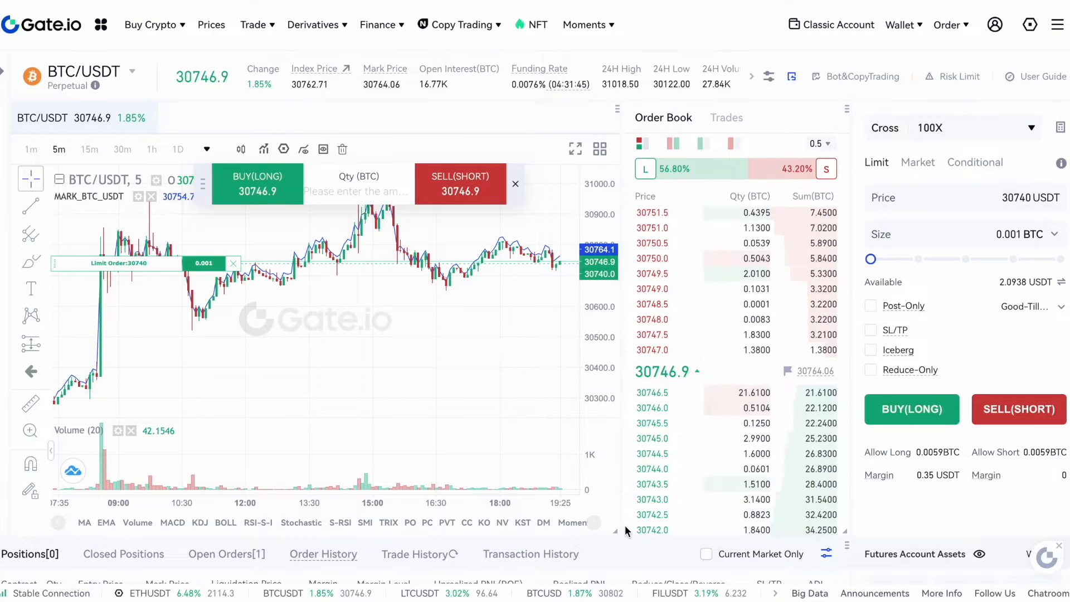
Show the open futures orders to check the status of the limit order
{"action": "scroll", "coordinate": [509, 567], "scroll_direction": "down", "scroll_amount": 1}
{"action": "scroll", "coordinate": [508, 567], "scroll_direction": "down", "scroll_amount": 3}
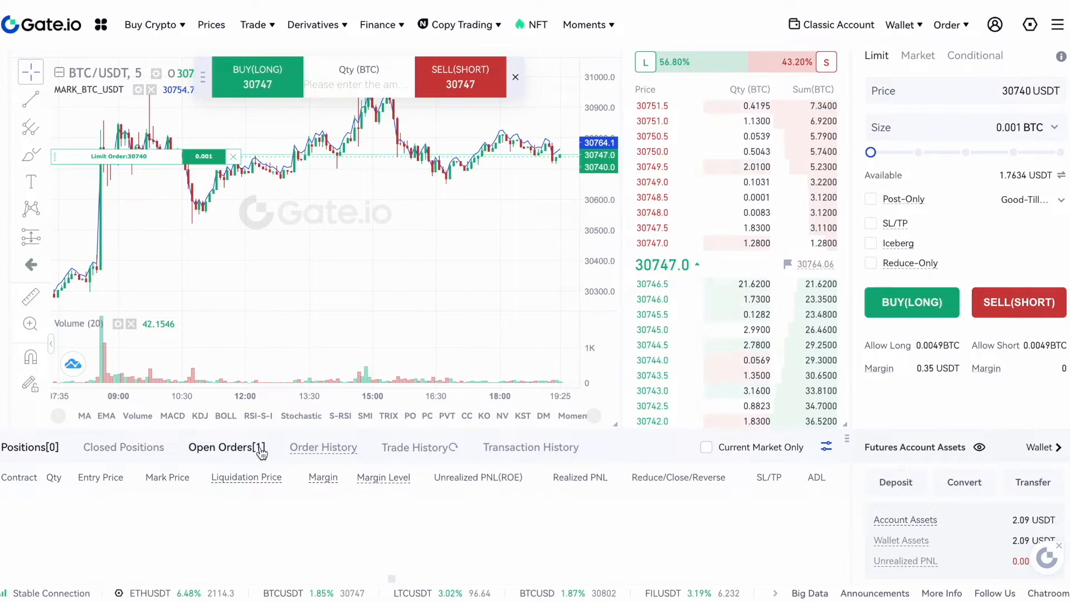
{"action": "left_click", "coordinate": [258, 446]}
{"action": "scroll", "coordinate": [308, 506], "scroll_direction": "down", "scroll_amount": 2}
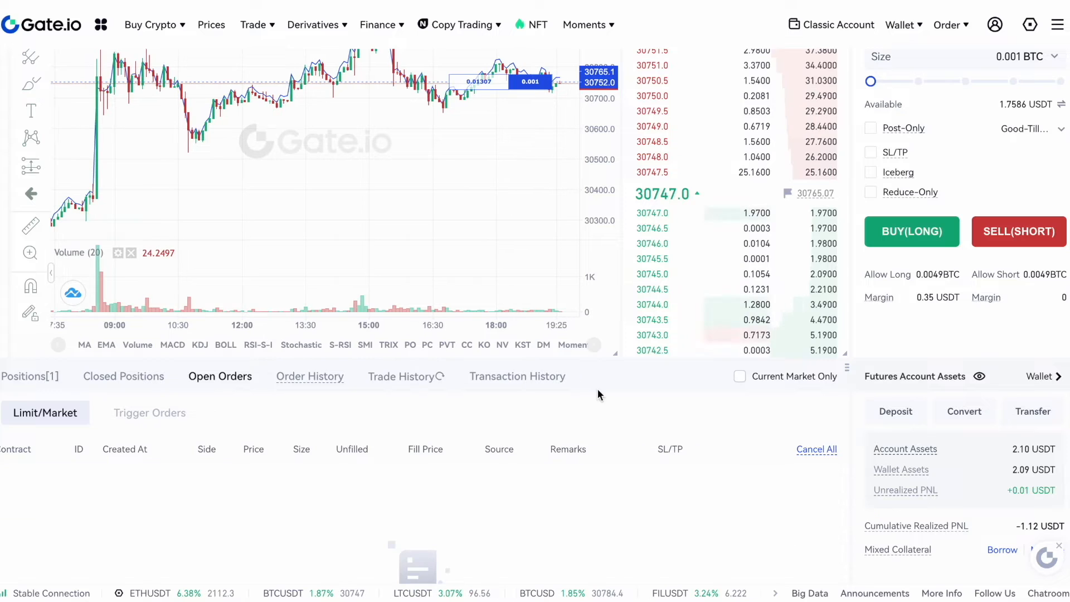
Show the open positions and close 100% of the BTC/USDT long position at market price
{"action": "left_click", "coordinate": [32, 380]}
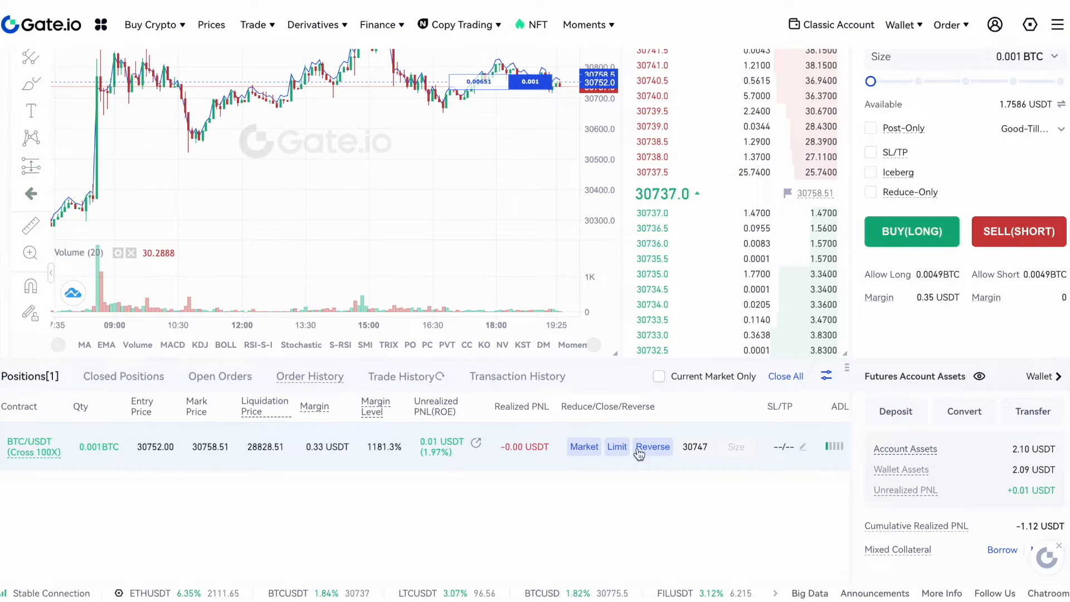
{"action": "left_click", "coordinate": [590, 453]}
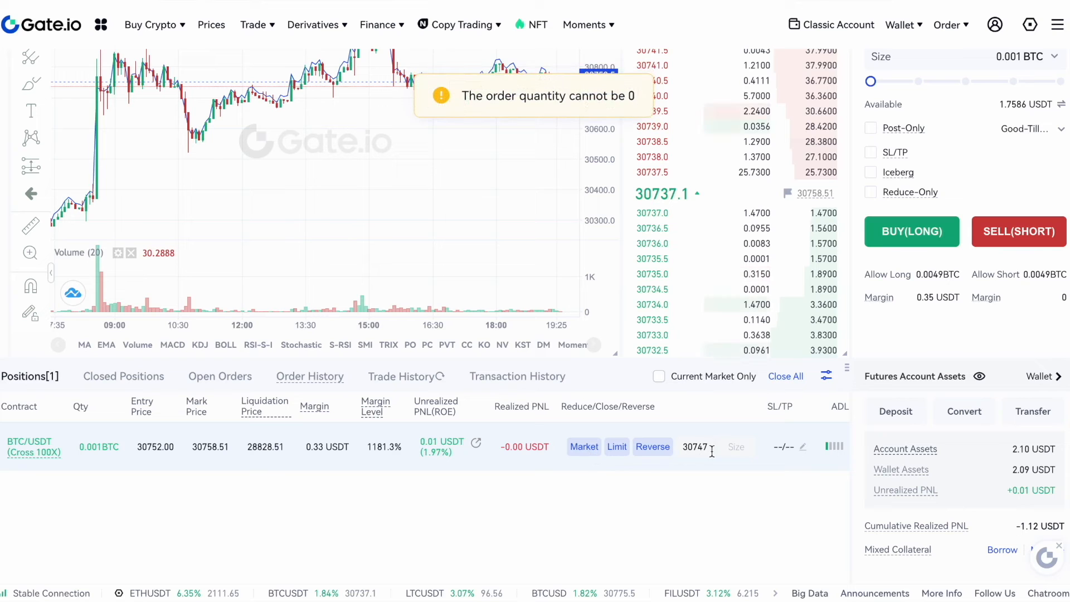
{"action": "left_click", "coordinate": [736, 448]}
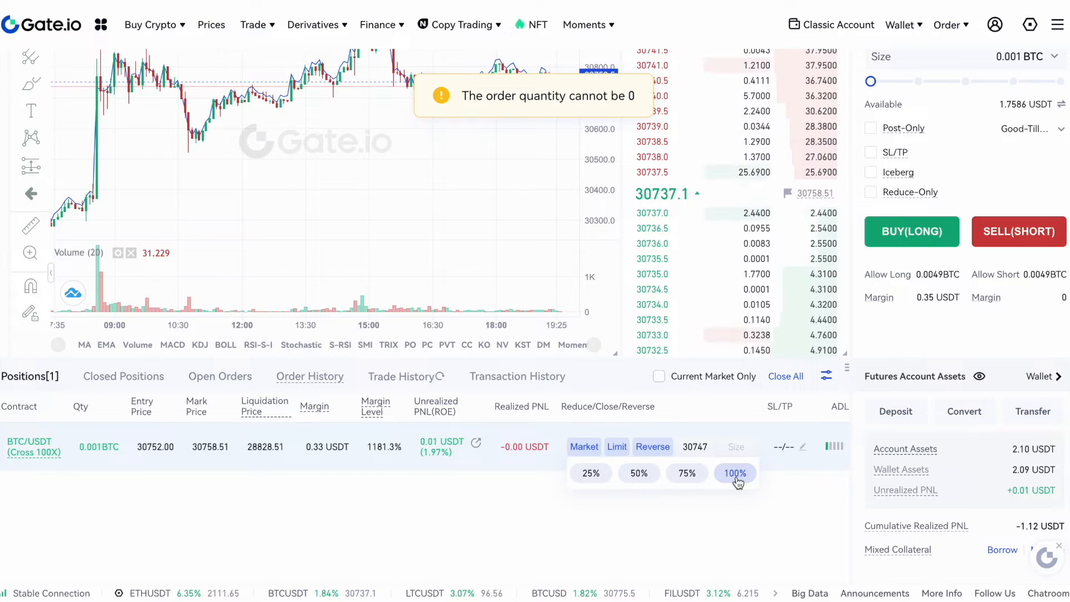
{"action": "left_click", "coordinate": [733, 473]}
{"action": "left_click", "coordinate": [583, 446]}
{"action": "left_click", "coordinate": [584, 444]}
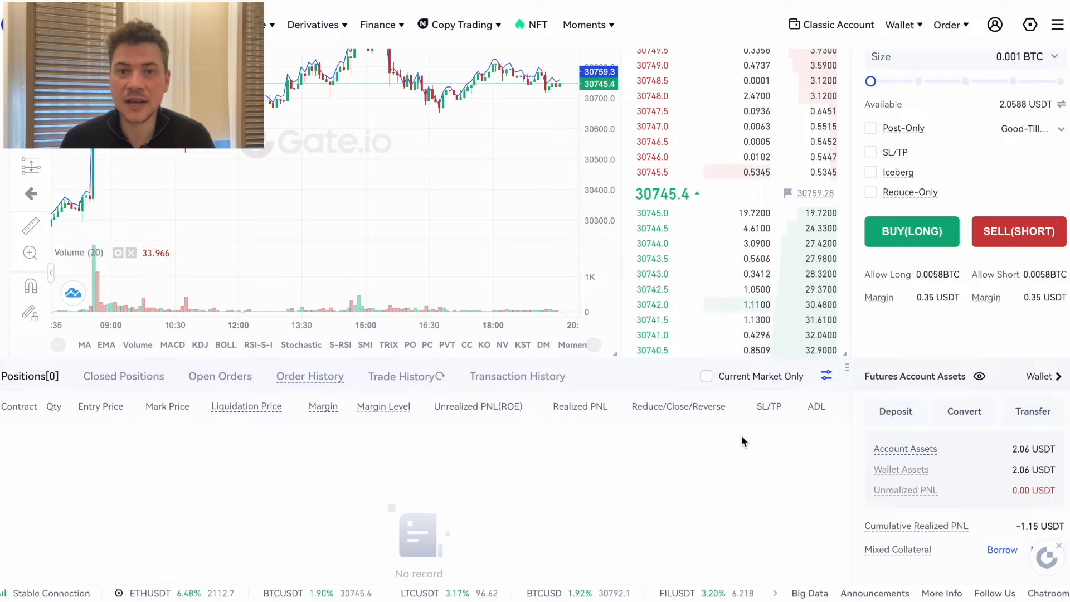
Explore the futures leverage settings by trying 50X and 100X and comparing Isolated with Cross margin mode
{"action": "scroll", "coordinate": [741, 436], "scroll_direction": "up", "scroll_amount": 2}
{"action": "scroll", "coordinate": [741, 435], "scroll_direction": "up", "scroll_amount": 1}
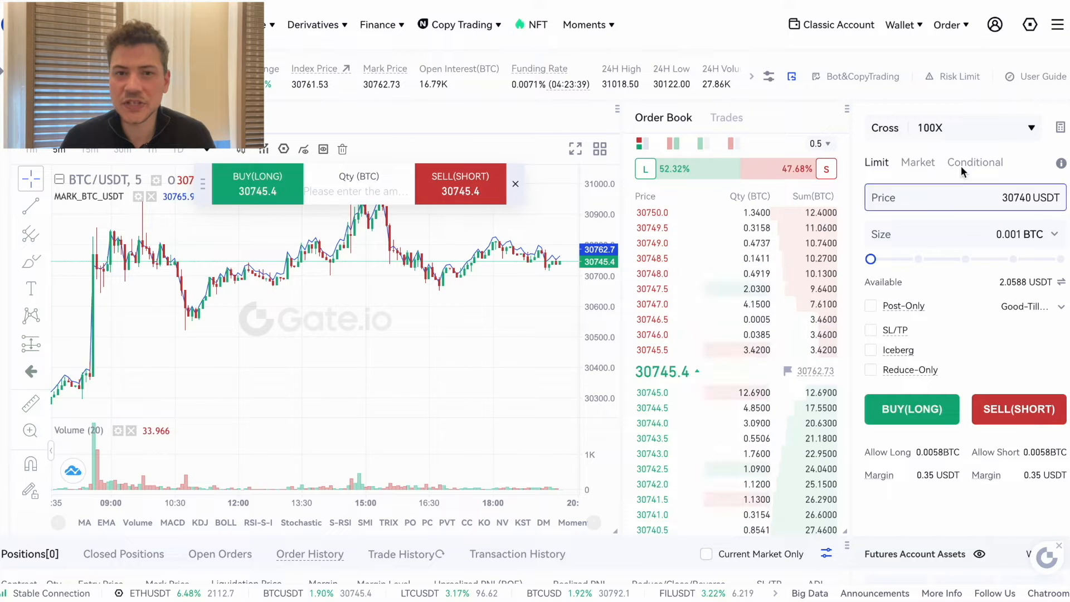
{"action": "left_click", "coordinate": [889, 137]}
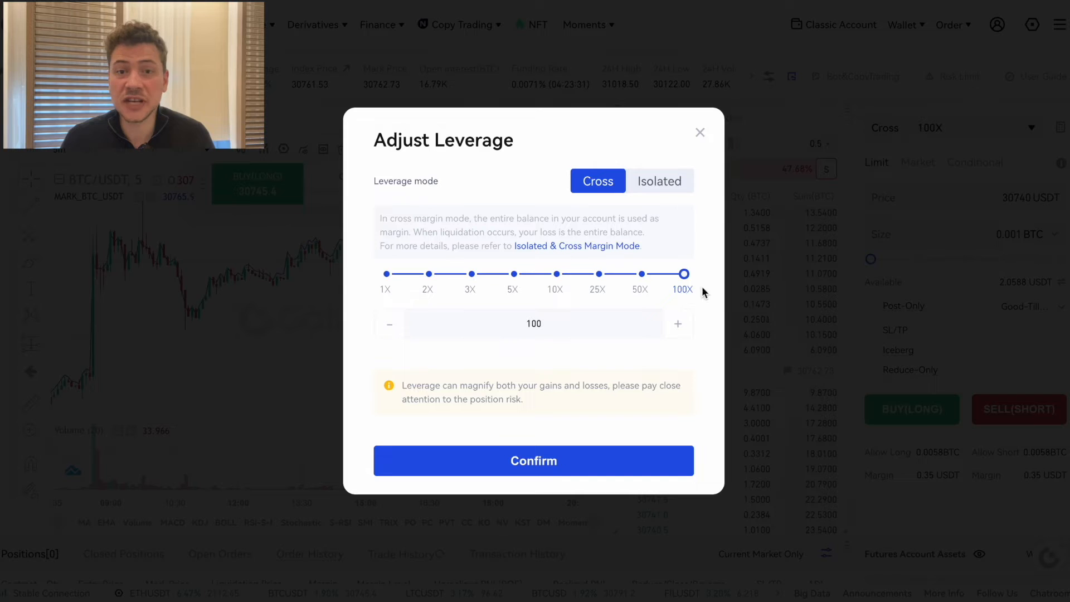
{"action": "left_click_drag", "start_coordinate": [669, 285], "coordinate": [625, 284]}
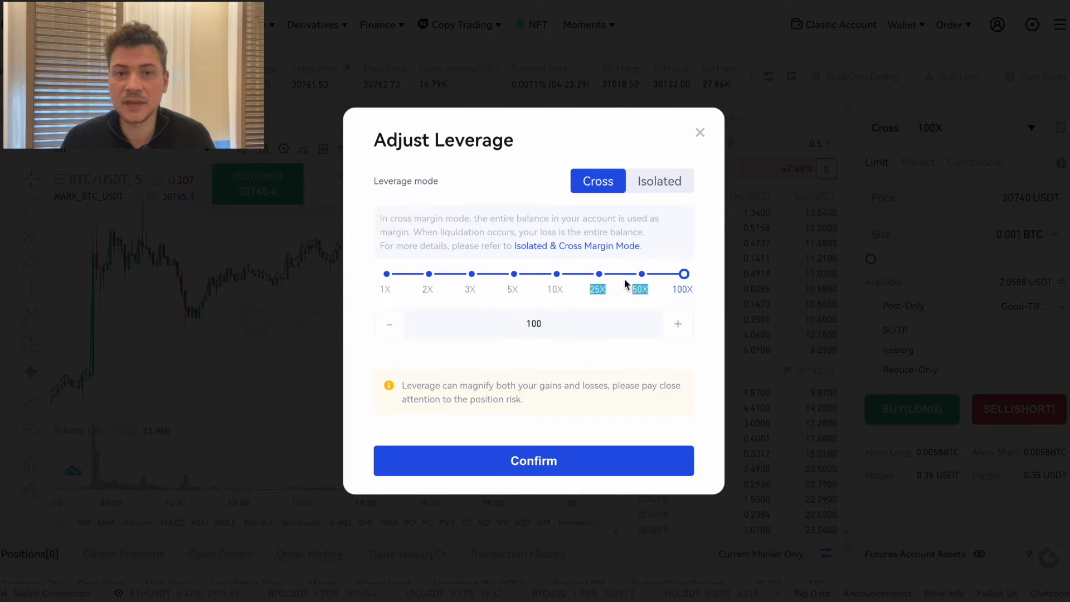
{"action": "left_click", "coordinate": [601, 281]}
{"action": "left_click", "coordinate": [642, 276]}
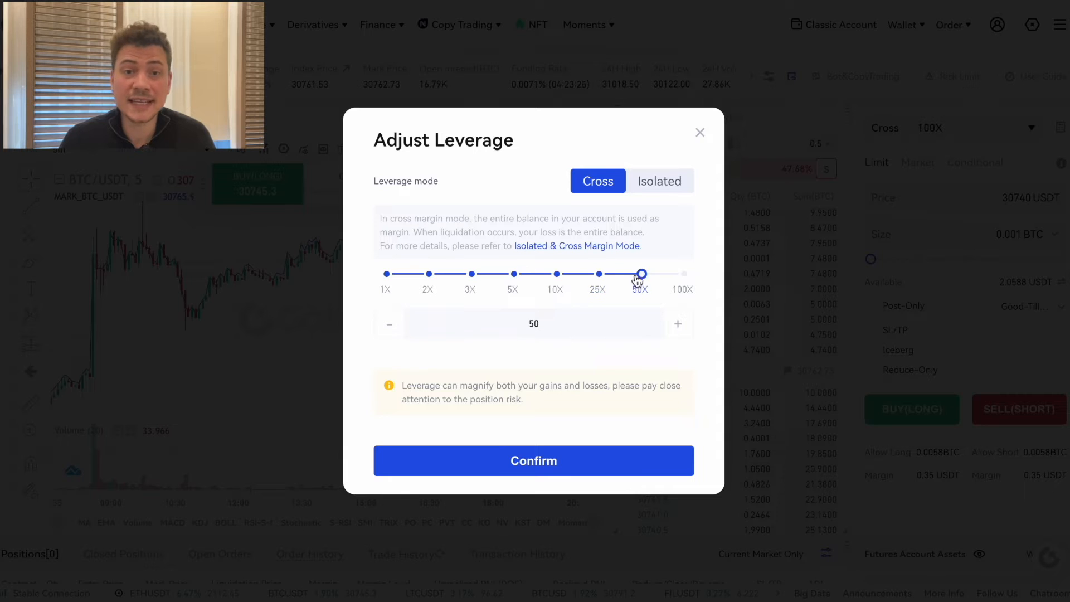
{"action": "left_click", "coordinate": [682, 277]}
{"action": "left_click", "coordinate": [663, 182]}
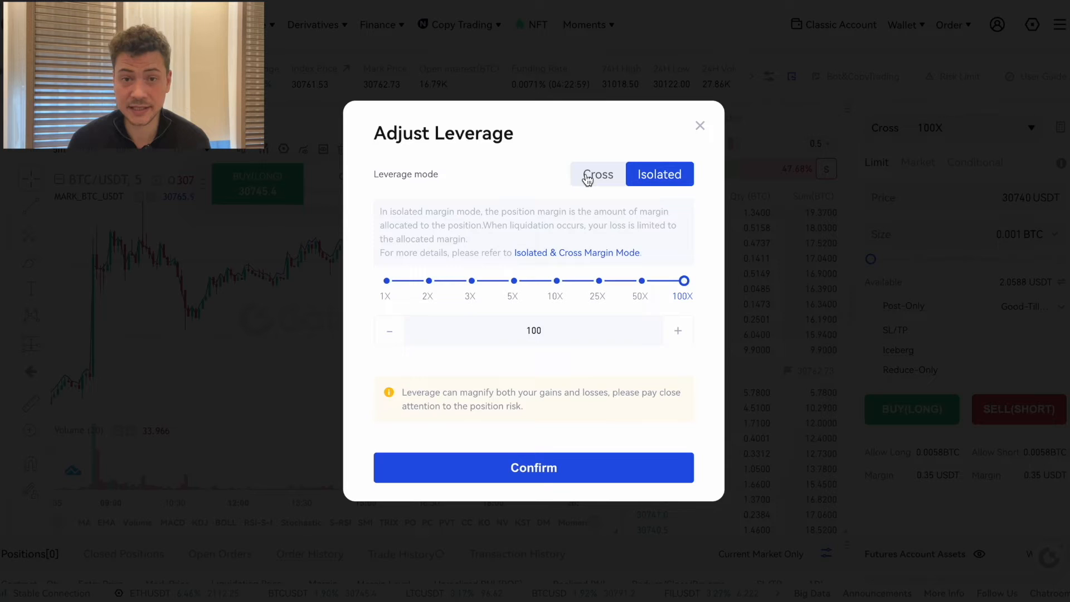
{"action": "left_click", "coordinate": [587, 177]}
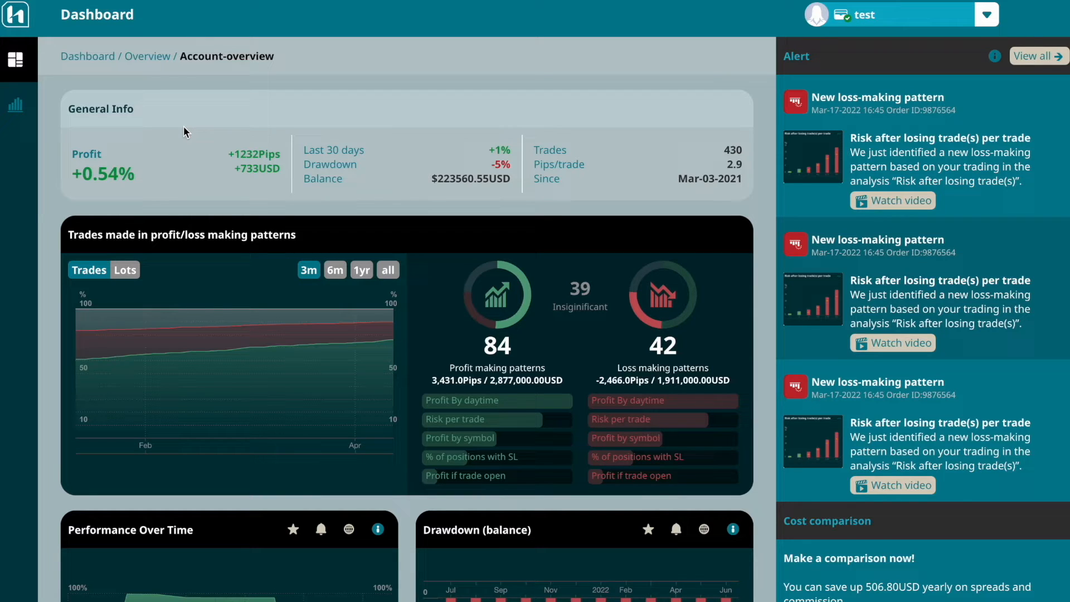
In the trading analytics dashboard, open the Risk Management analysis and review its risk-per-trade and open-trade charts
{"action": "left_click", "coordinate": [15, 104]}
{"action": "mouse_move", "coordinate": [12, 111]}
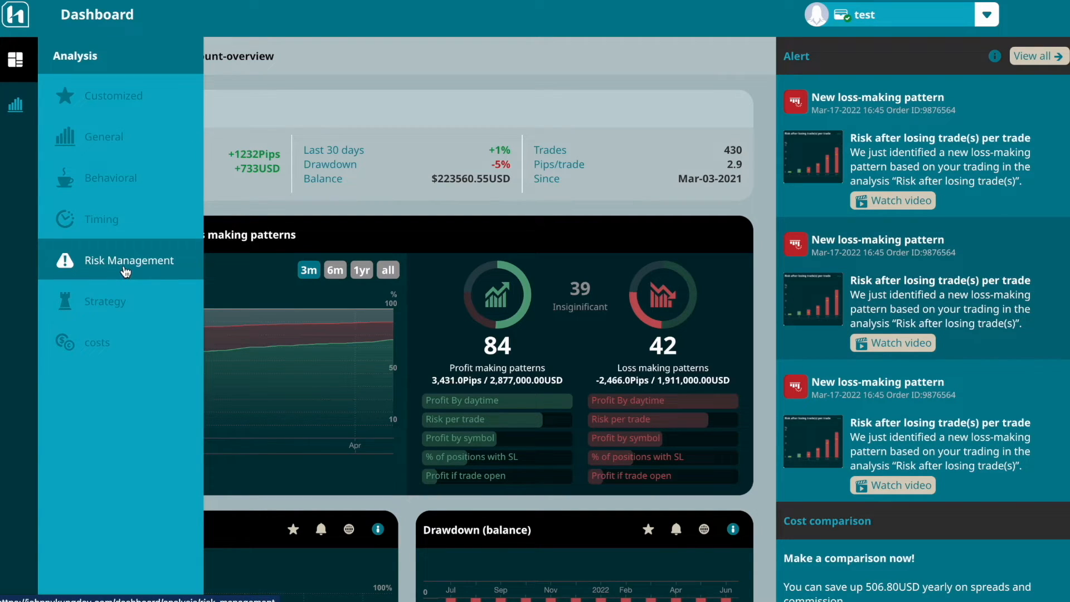
{"action": "left_click", "coordinate": [131, 271]}
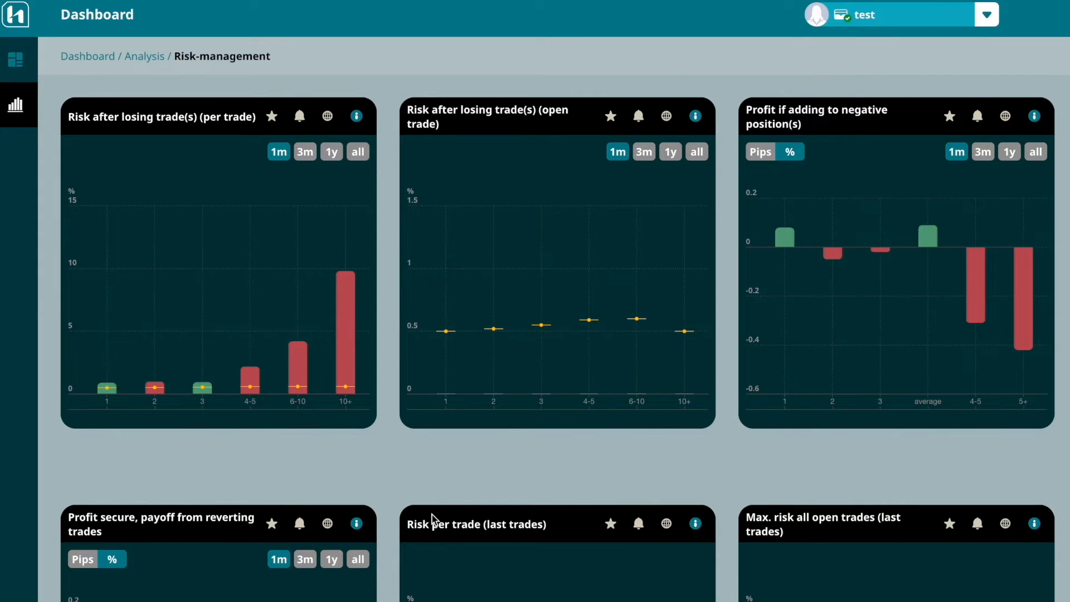
{"action": "scroll", "coordinate": [432, 517], "scroll_direction": "down", "scroll_amount": 6}
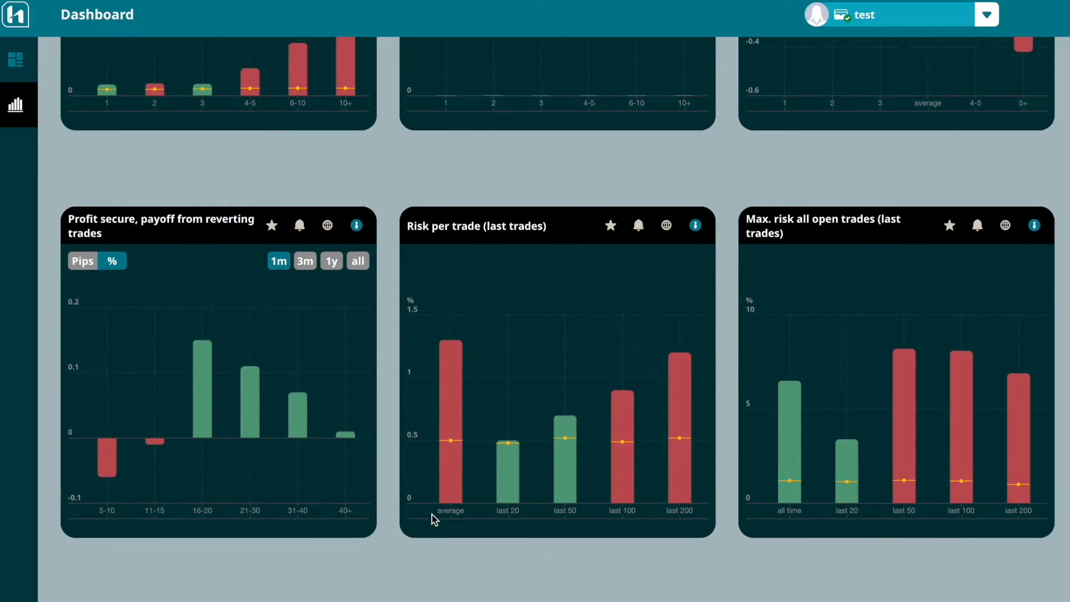
{"action": "scroll", "coordinate": [431, 513], "scroll_direction": "up", "scroll_amount": 4}
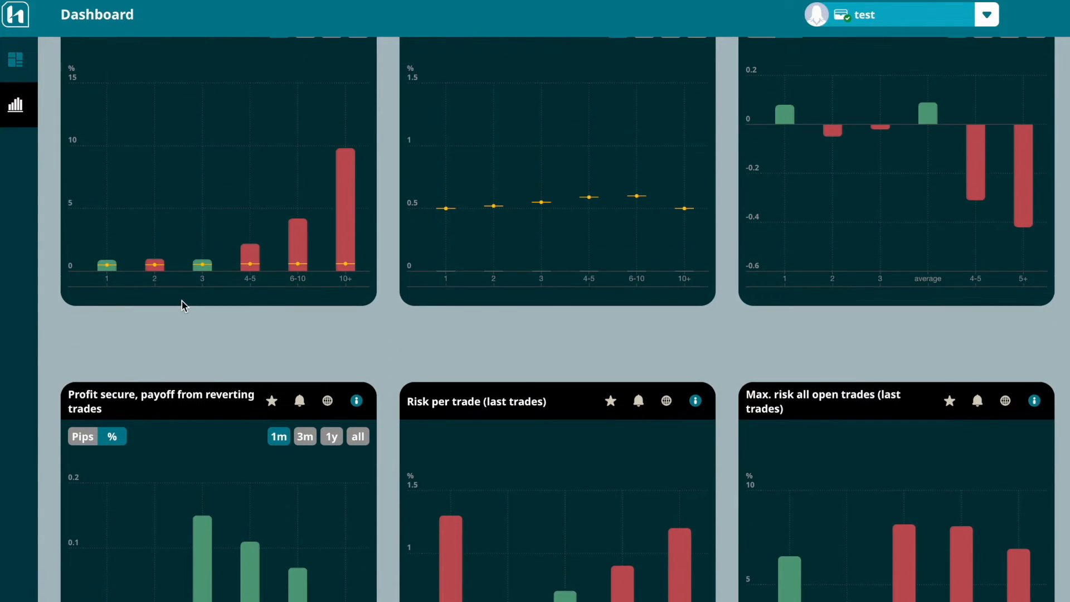
Open the Timing analysis and review the charts on trade open, trade close, take-profit and stop-loss timing
{"action": "mouse_move", "coordinate": [15, 105]}
{"action": "left_click", "coordinate": [103, 217]}
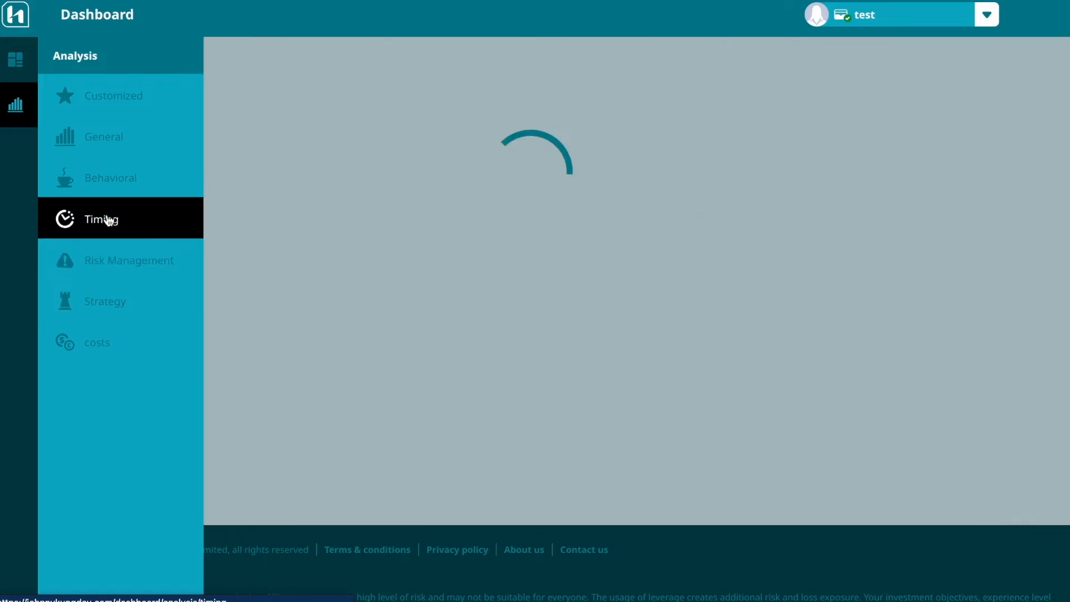
{"action": "scroll", "coordinate": [523, 443], "scroll_direction": "down", "scroll_amount": 2}
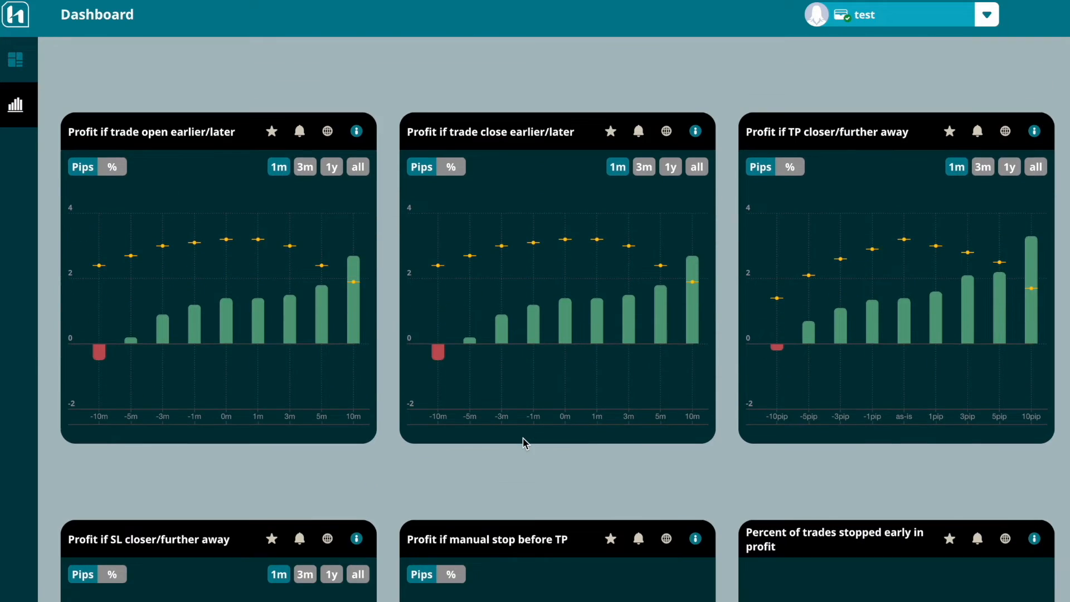
{"action": "scroll", "coordinate": [522, 425], "scroll_direction": "down", "scroll_amount": 2}
{"action": "scroll", "coordinate": [719, 329], "scroll_direction": "up", "scroll_amount": 1}
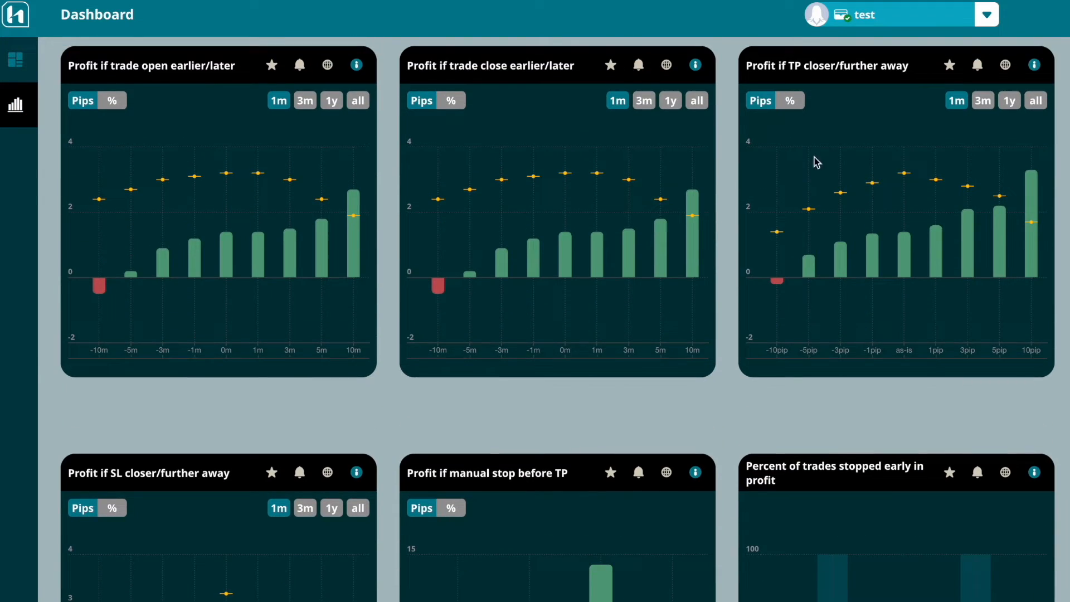
{"action": "scroll", "coordinate": [863, 187], "scroll_direction": "down", "scroll_amount": 3}
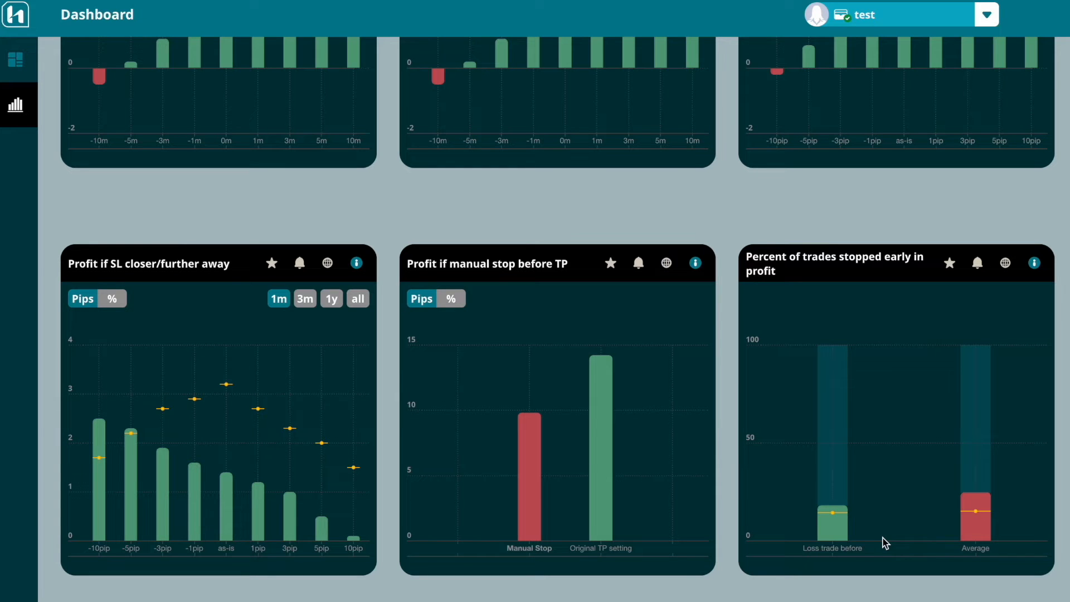
{"action": "scroll", "coordinate": [885, 543], "scroll_direction": "up", "scroll_amount": 6}
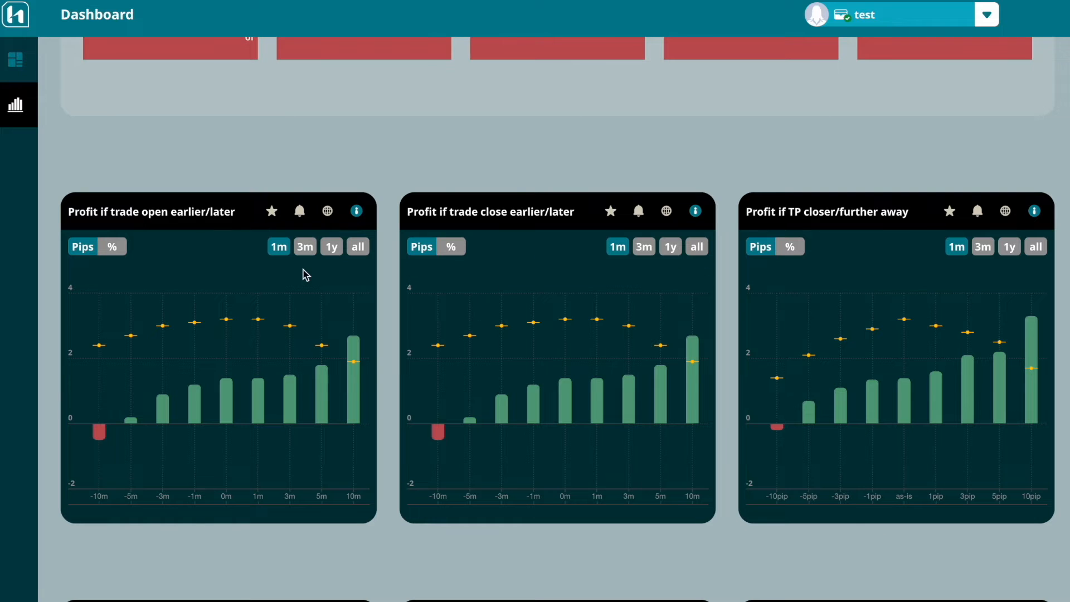
Return to the Account Overview and examine the general info and profit- and loss-making patterns
{"action": "mouse_move", "coordinate": [16, 60]}
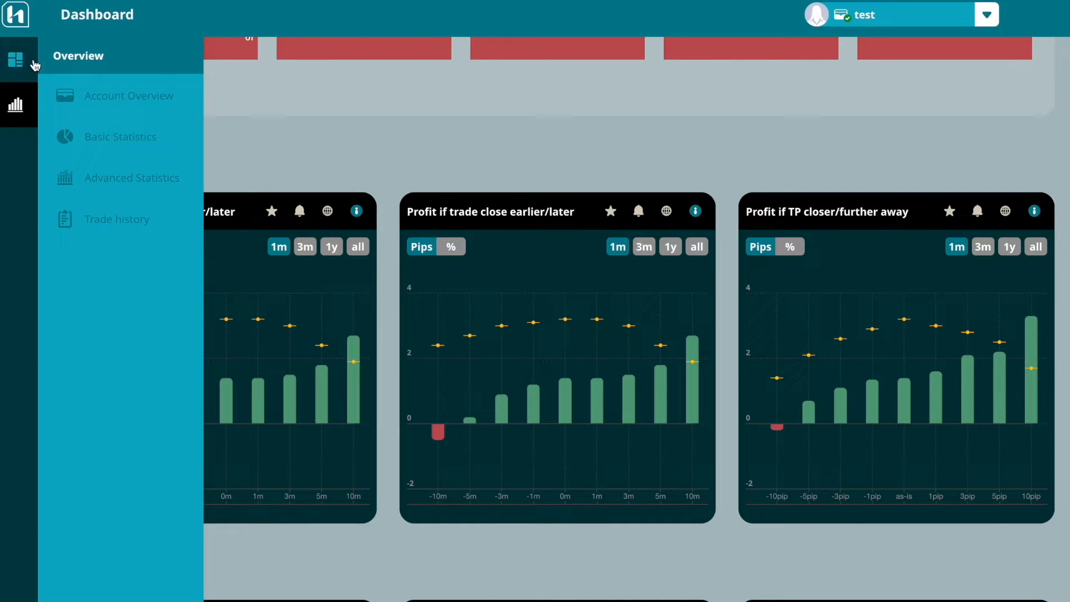
{"action": "left_click", "coordinate": [101, 105]}
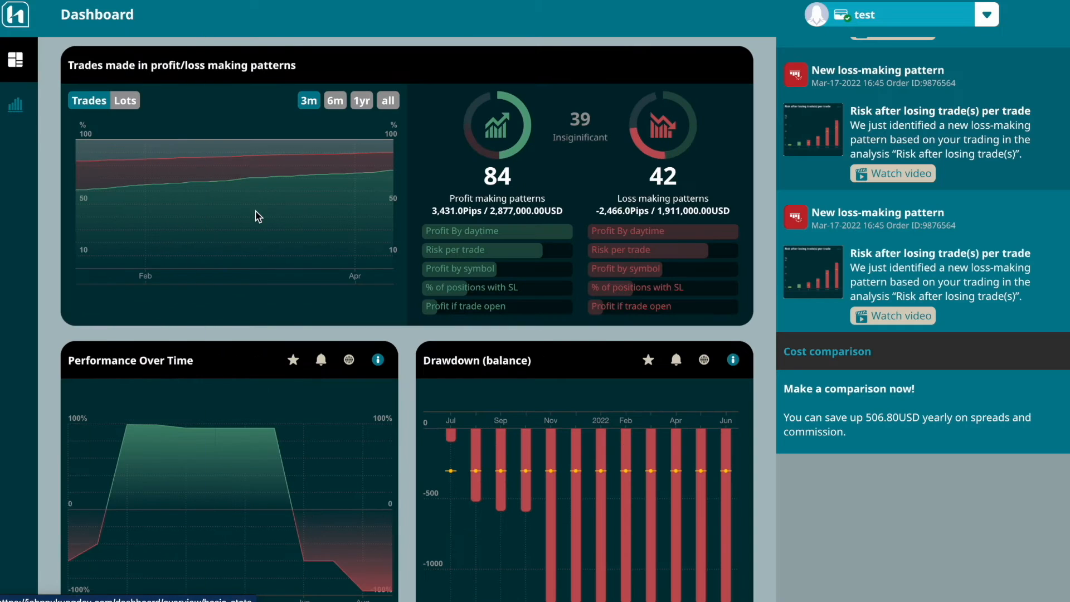
{"action": "scroll", "coordinate": [280, 262], "scroll_direction": "up", "scroll_amount": 3}
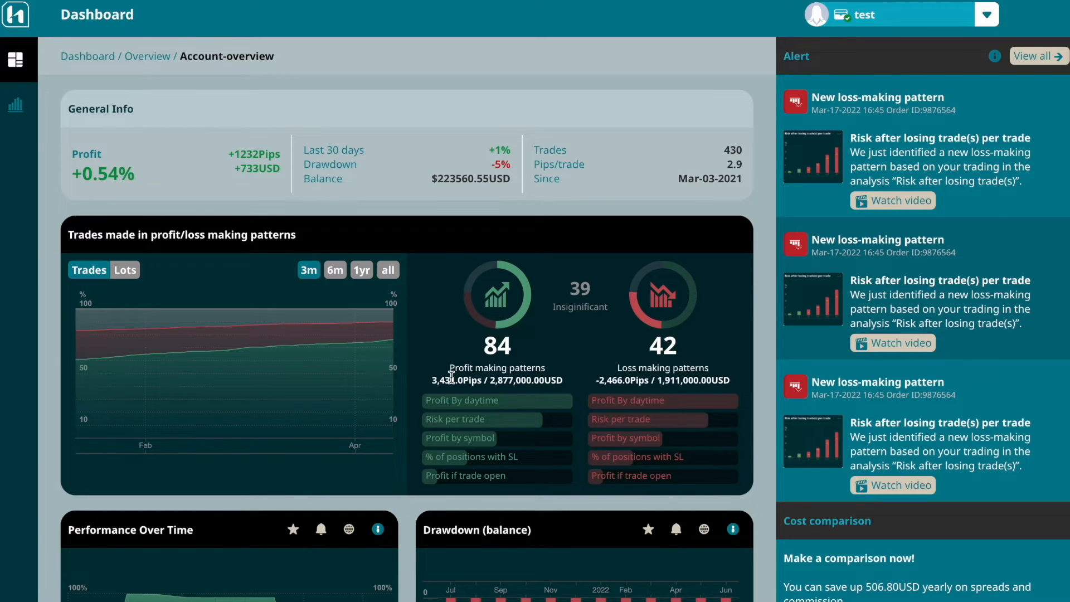
Open the Behavioral analysis and examine the charts on trades per day and breaks between trades
{"action": "mouse_move", "coordinate": [15, 104]}
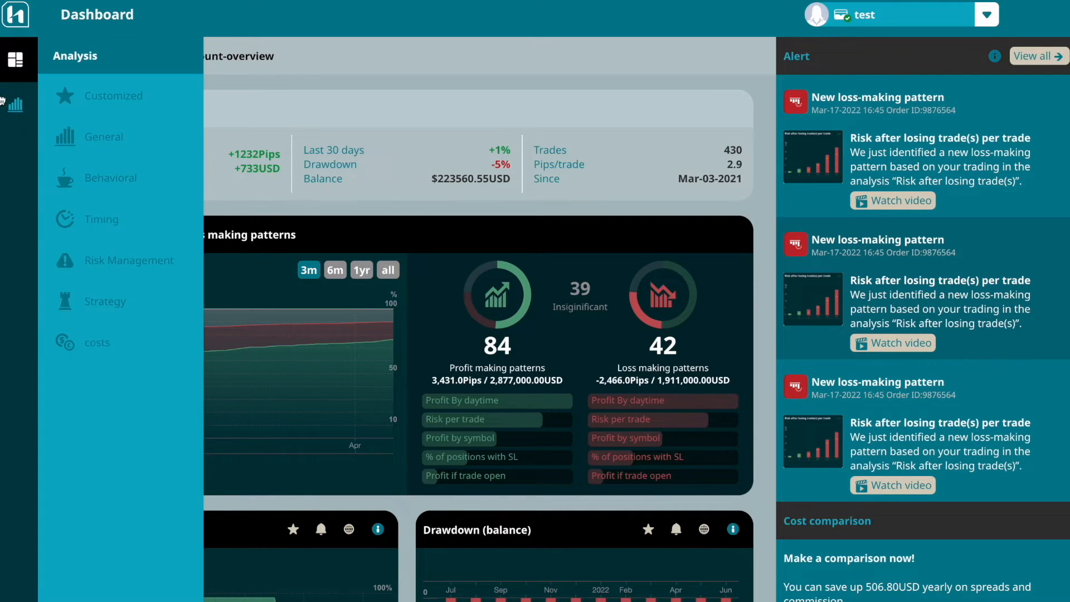
{"action": "left_click", "coordinate": [62, 173]}
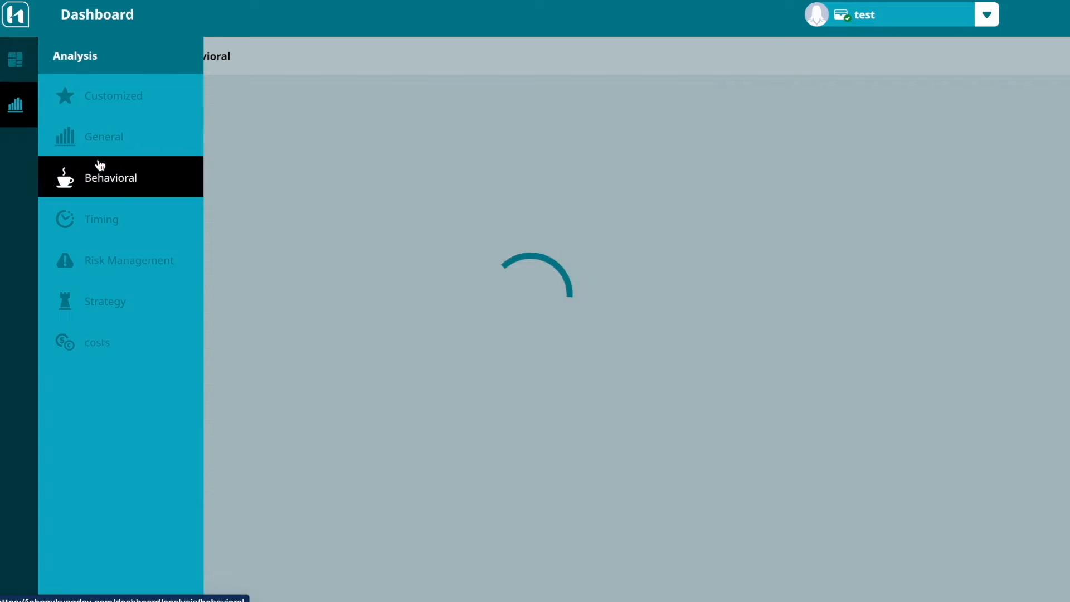
{"action": "scroll", "coordinate": [621, 399], "scroll_direction": "down", "scroll_amount": 4}
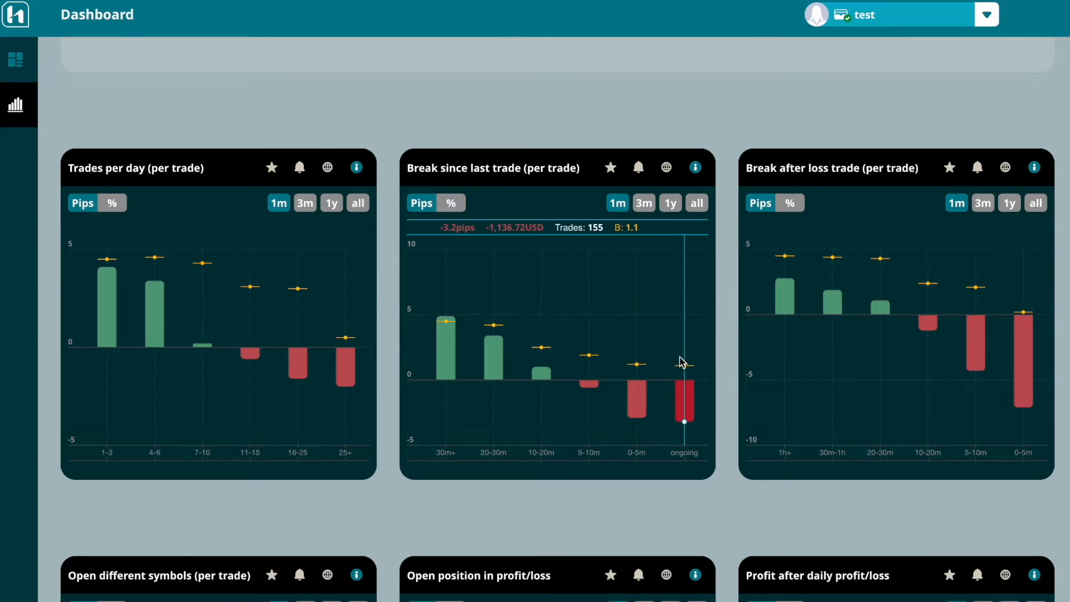
Open the Strategy analysis and review its charts on volatility, trend, stop-loss adjustment and payoff
{"action": "mouse_move", "coordinate": [18, 119]}
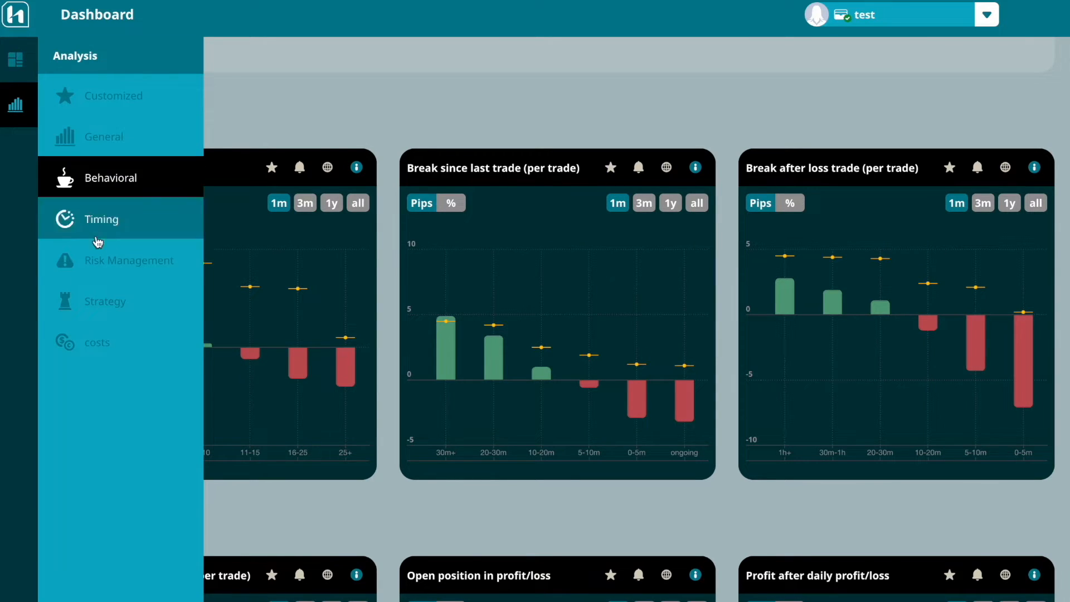
{"action": "left_click", "coordinate": [102, 304]}
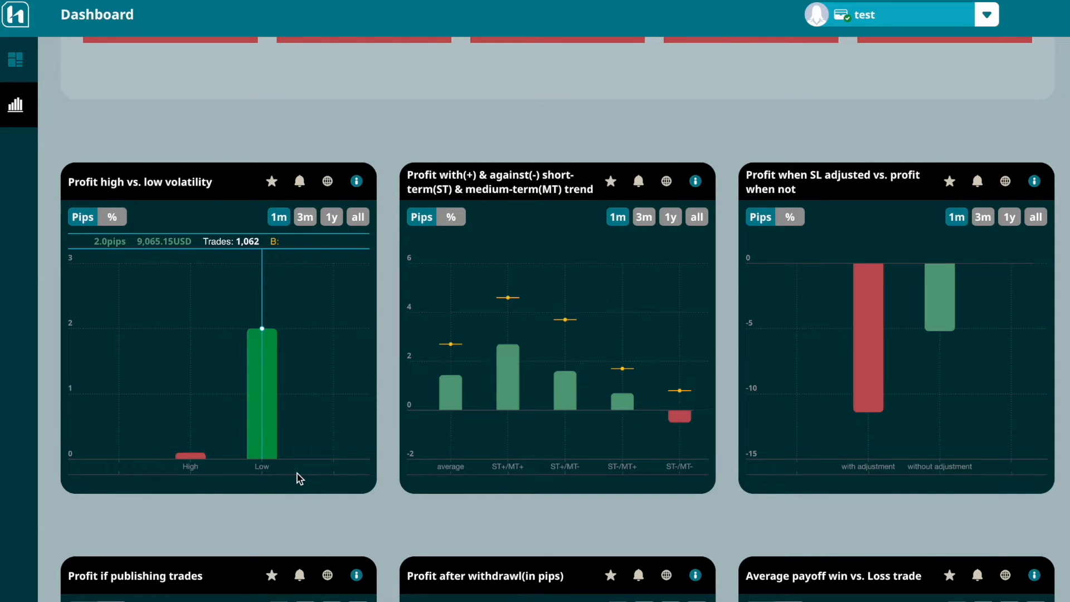
{"action": "scroll", "coordinate": [300, 478], "scroll_direction": "down", "scroll_amount": 3}
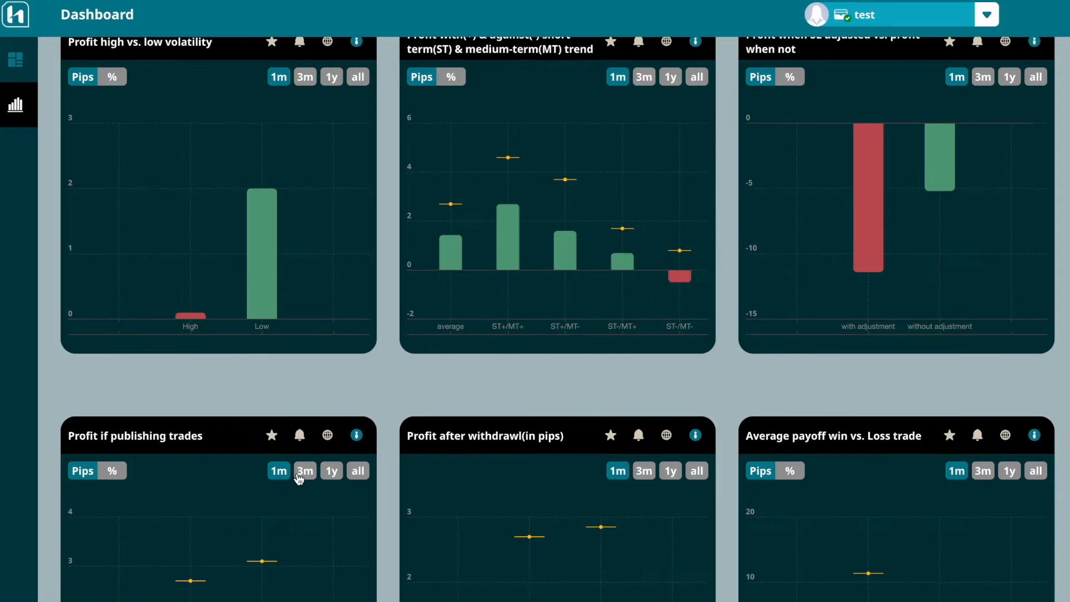
{"action": "scroll", "coordinate": [300, 478], "scroll_direction": "down", "scroll_amount": 6}
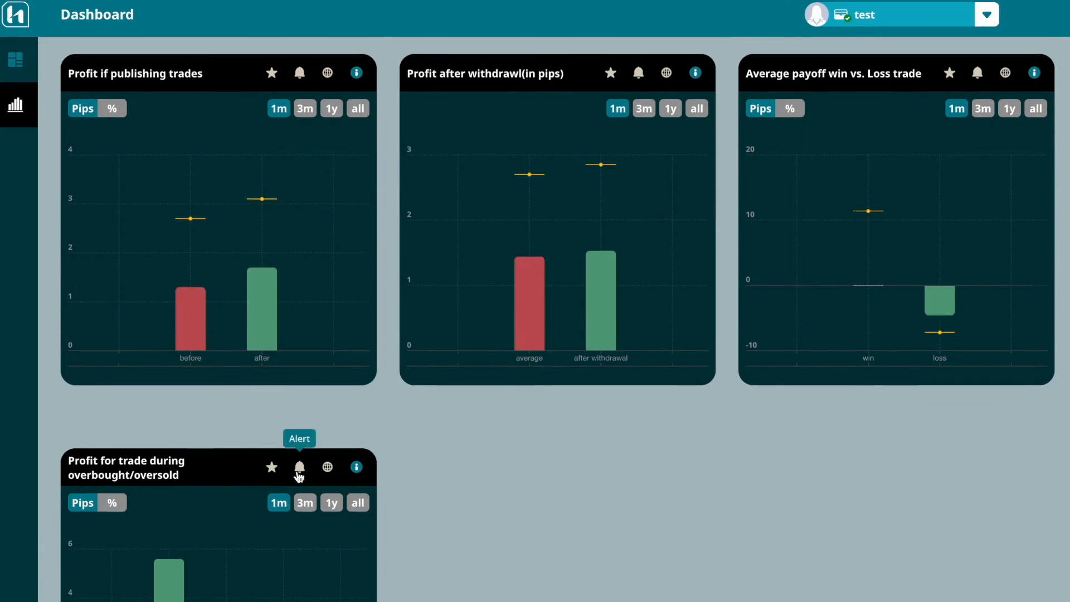
{"action": "scroll", "coordinate": [299, 477], "scroll_direction": "down", "scroll_amount": 3}
{"action": "scroll", "coordinate": [299, 477], "scroll_direction": "up", "scroll_amount": 2}
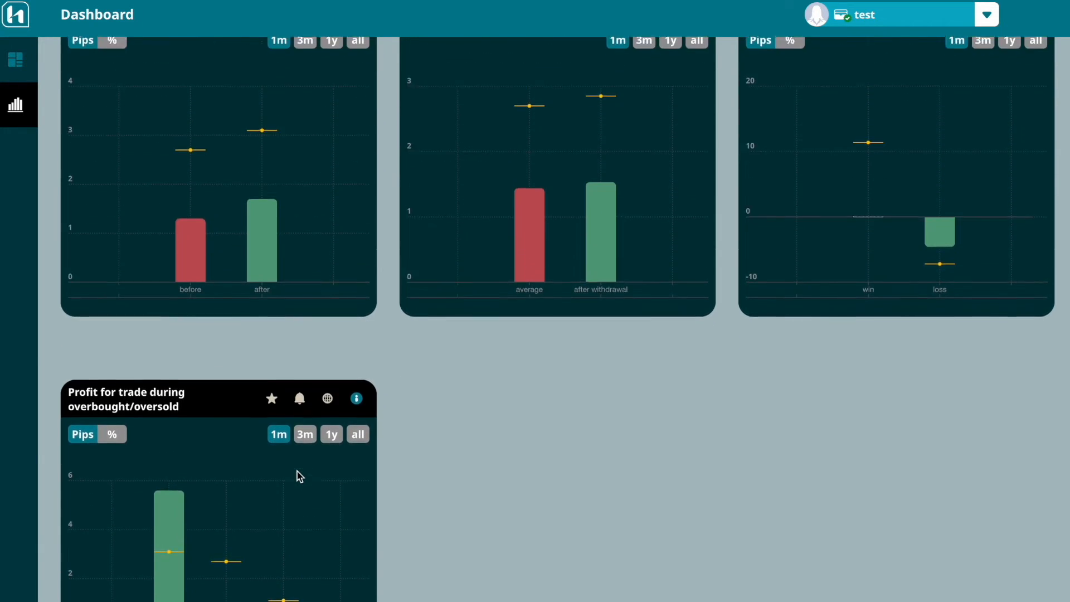
{"action": "scroll", "coordinate": [297, 471], "scroll_direction": "up", "scroll_amount": 10}
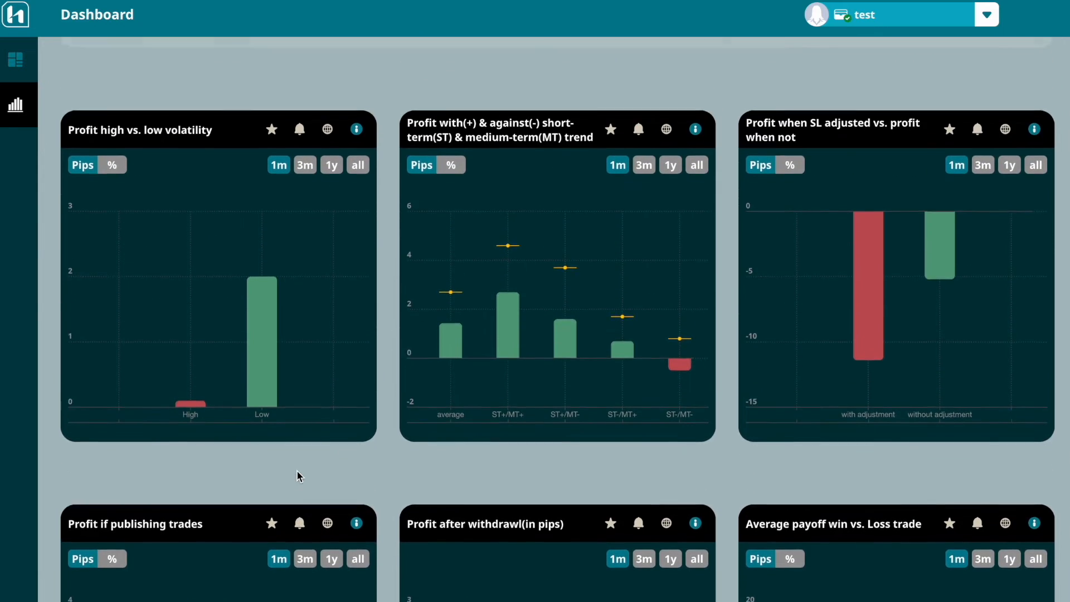
{"action": "scroll", "coordinate": [296, 470], "scroll_direction": "up", "scroll_amount": 1}
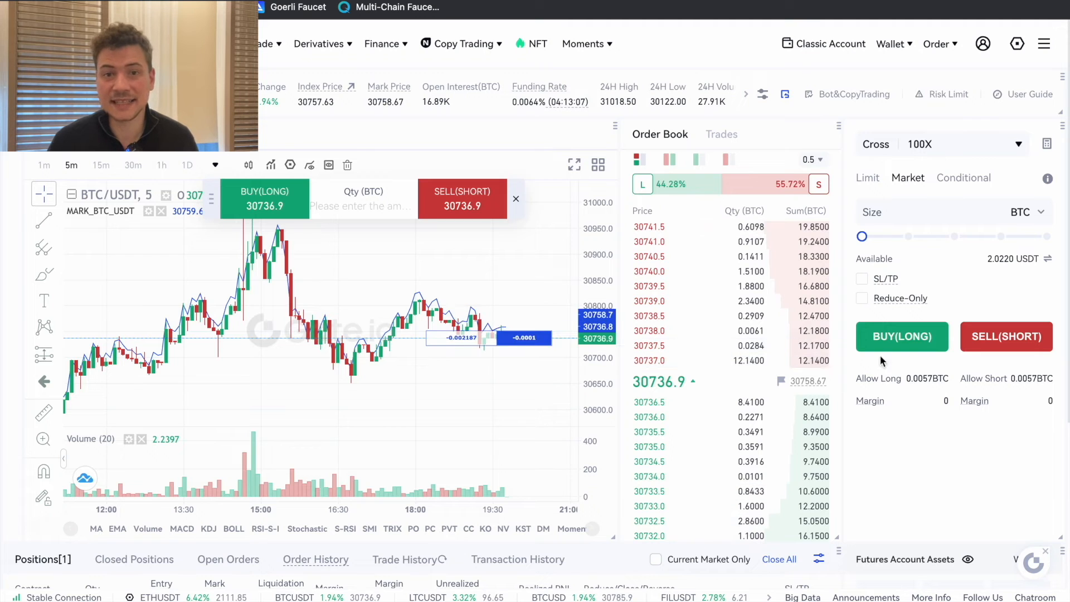
On the Gate.io futures page, enable SL/TP for the market order and apply it to the long side (L)
{"action": "left_click", "coordinate": [864, 283]}
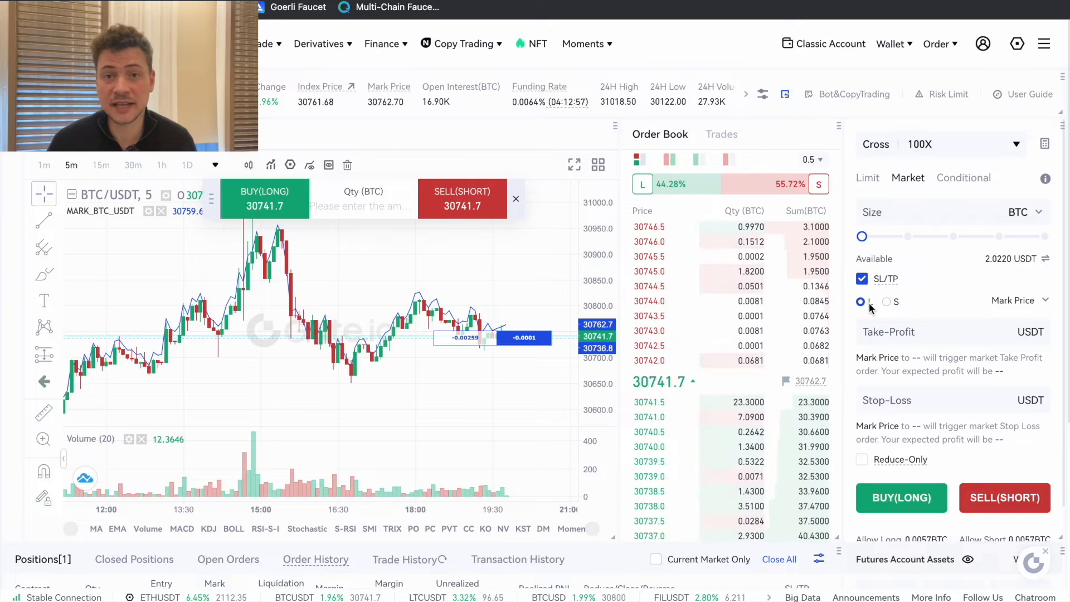
{"action": "left_click", "coordinate": [886, 302]}
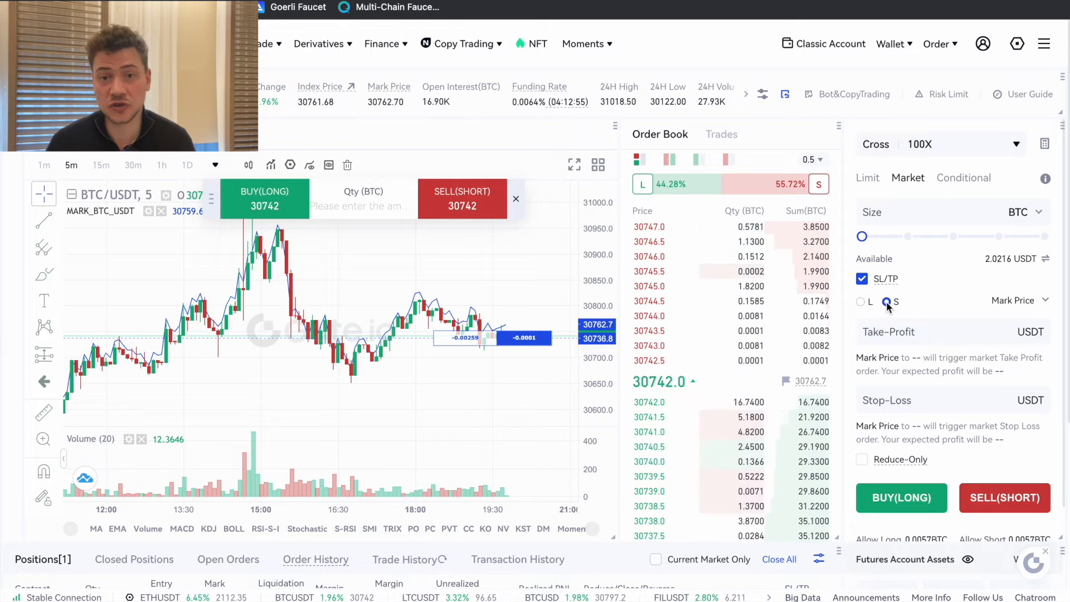
{"action": "left_click", "coordinate": [861, 302]}
{"action": "left_click", "coordinate": [866, 333]}
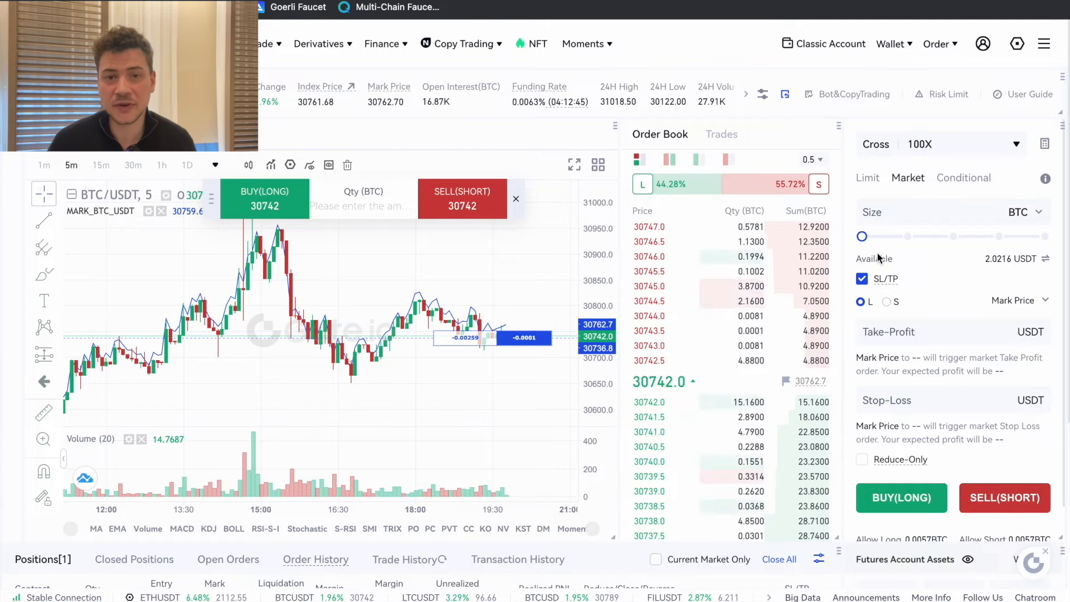
Switch the order form to Limit and view the Position SL/TP settings of the open BTC/USDT short position
{"action": "left_click", "coordinate": [874, 180]}
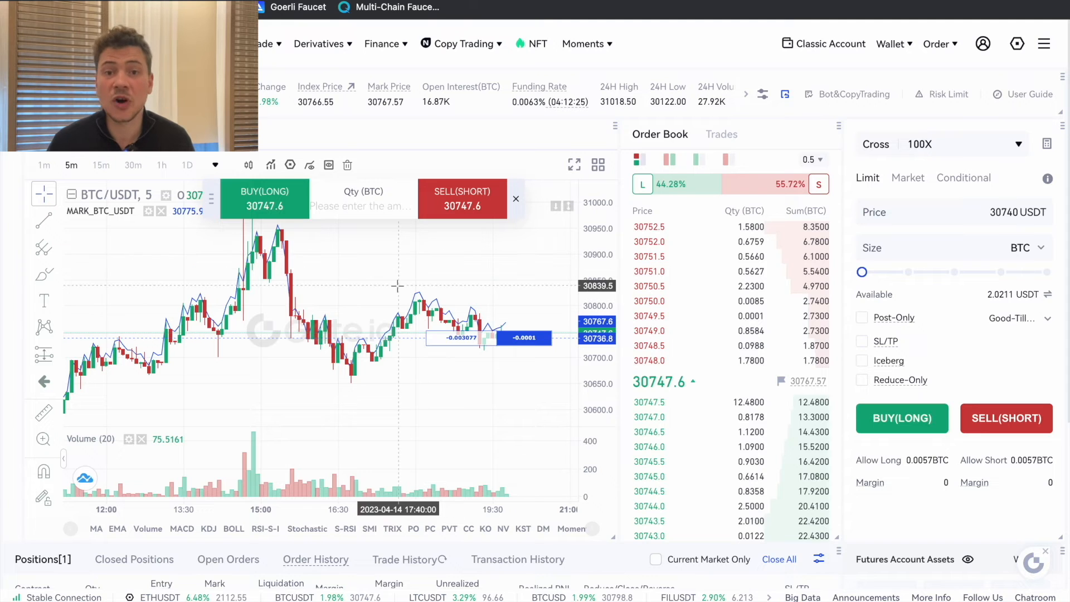
{"action": "scroll", "coordinate": [397, 286], "scroll_direction": "down", "scroll_amount": 5}
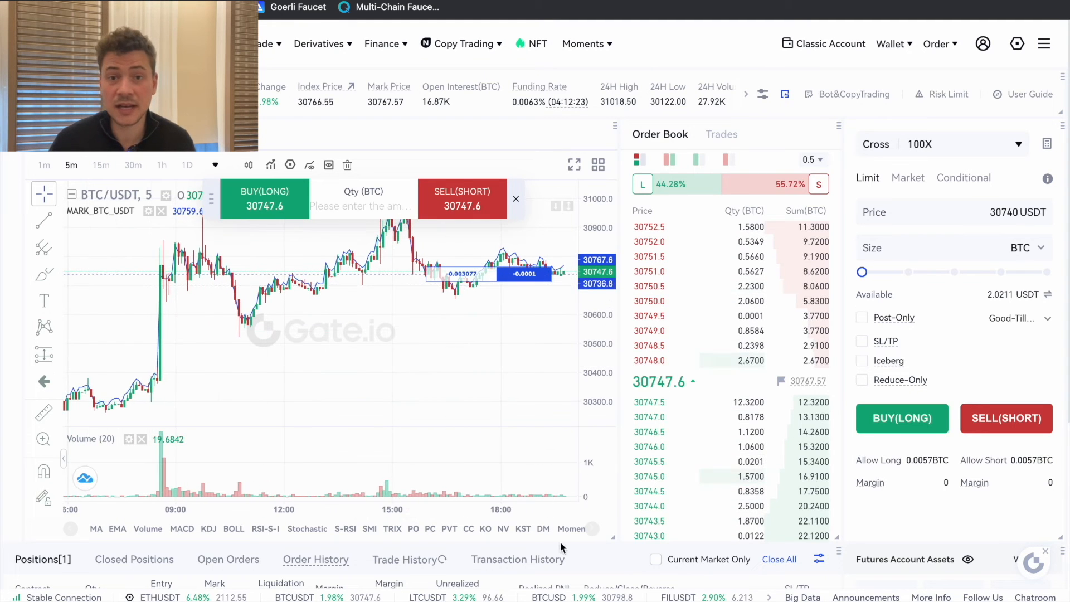
{"action": "scroll", "coordinate": [566, 555], "scroll_direction": "down", "scroll_amount": 3}
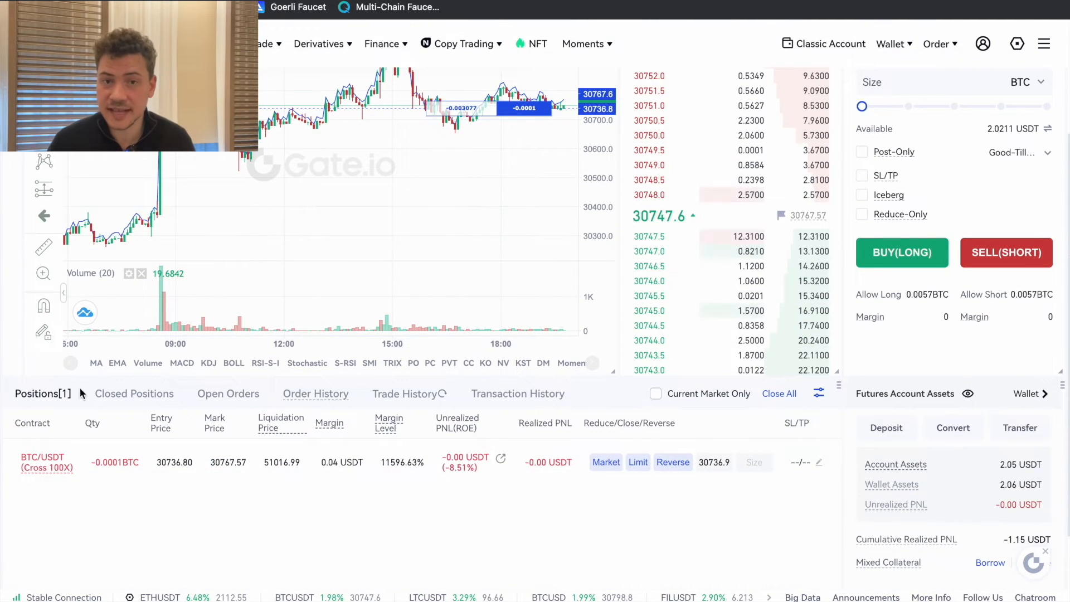
{"action": "left_click", "coordinate": [819, 462]}
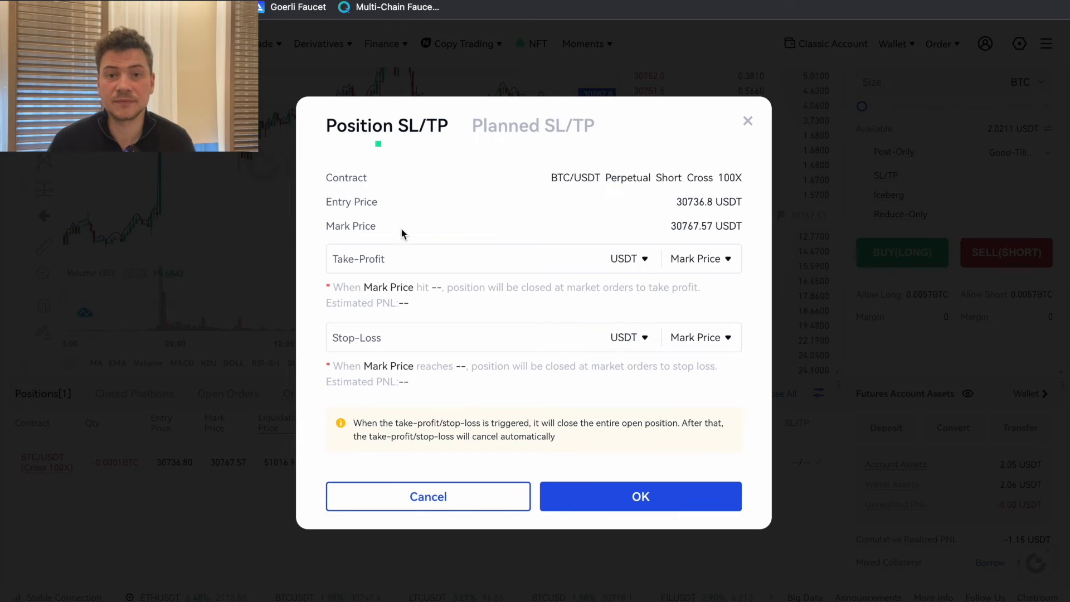
{"action": "left_click", "coordinate": [748, 122]}
{"action": "scroll", "coordinate": [913, 174], "scroll_direction": "up", "scroll_amount": 3}
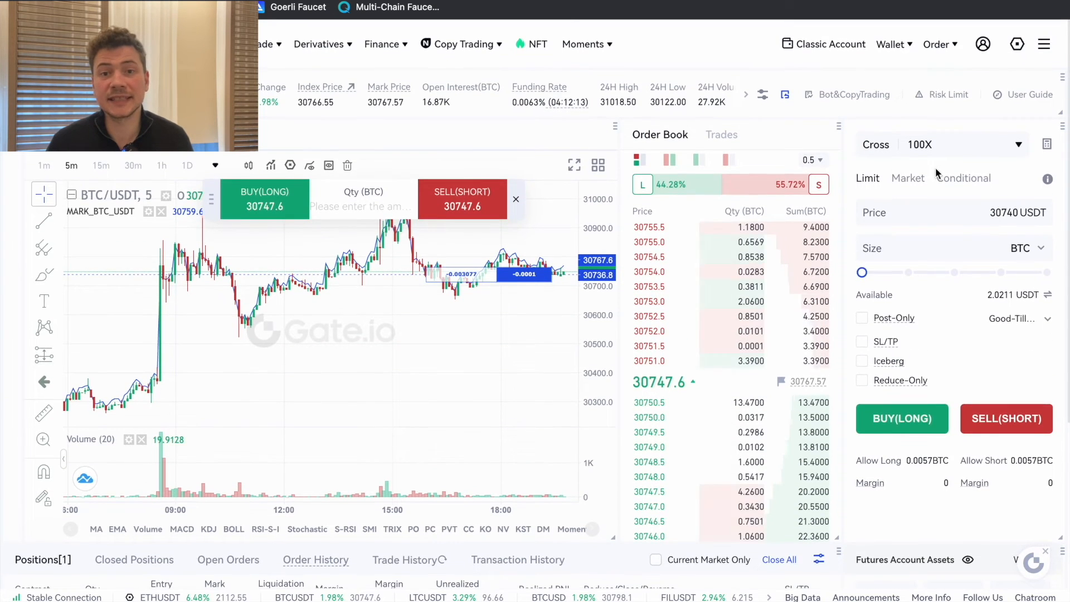
Switch the BTC/USDT order form to a Conditional order with Market execution
{"action": "left_click", "coordinate": [965, 178]}
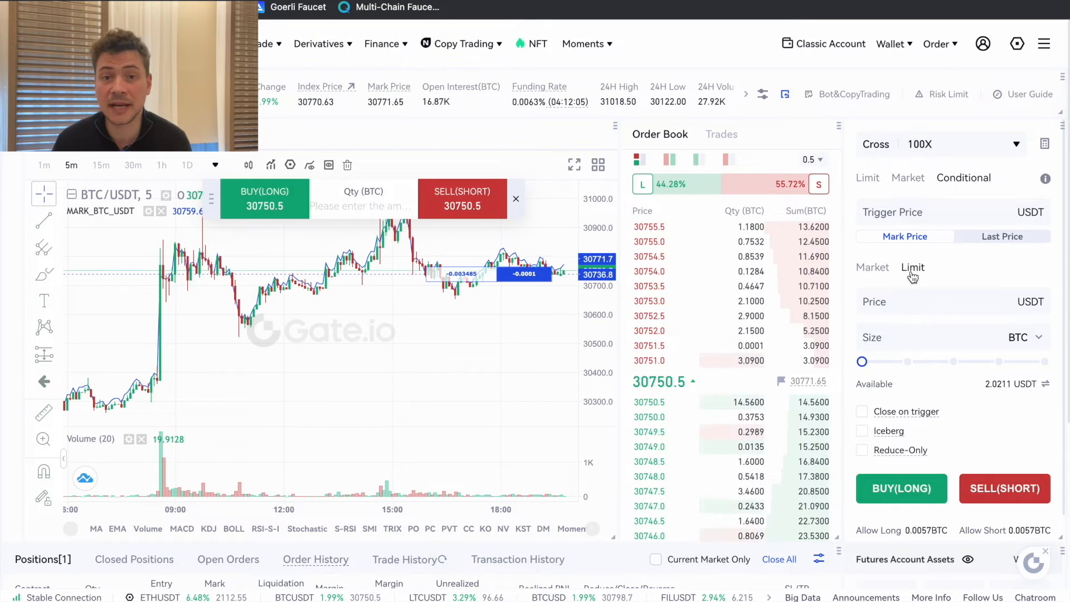
{"action": "left_click", "coordinate": [877, 269]}
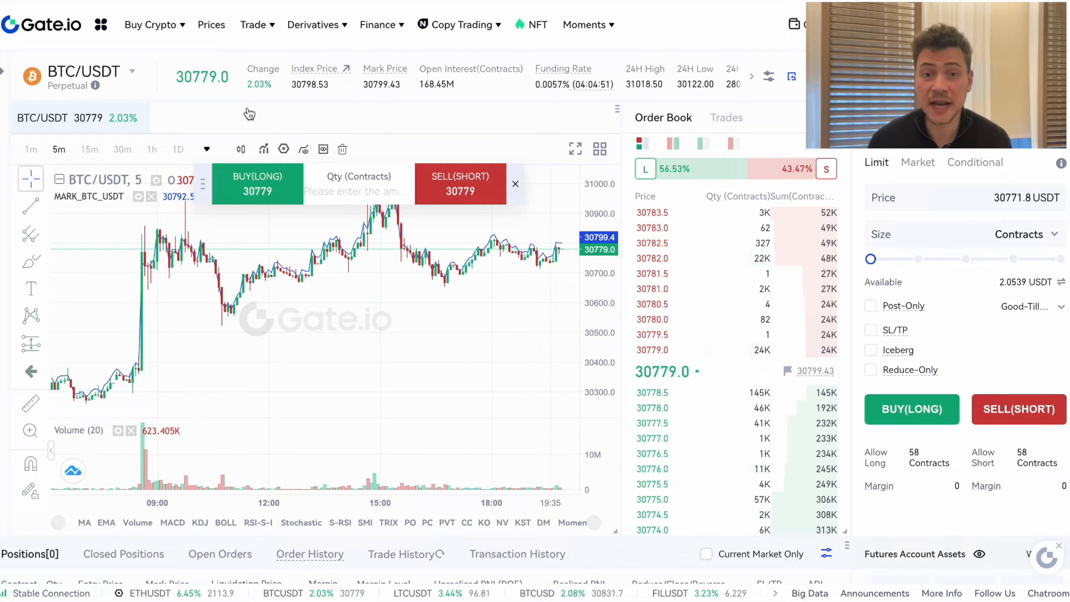
Switch the traded contract to the coin-margined (BTC-M) BTC/USD perpetual
{"action": "left_click", "coordinate": [132, 75]}
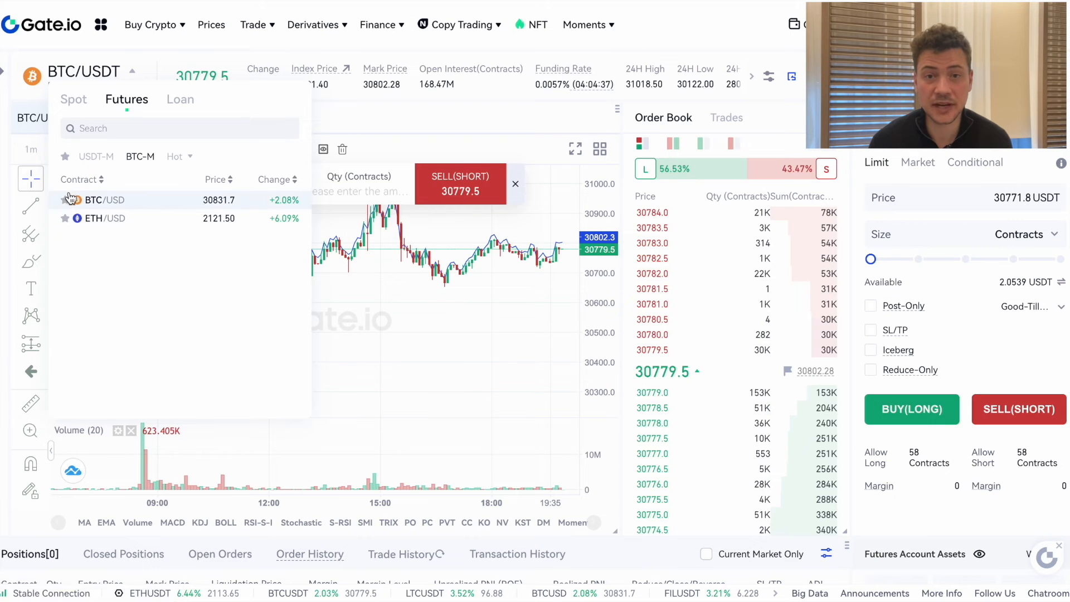
{"action": "left_click", "coordinate": [99, 204]}
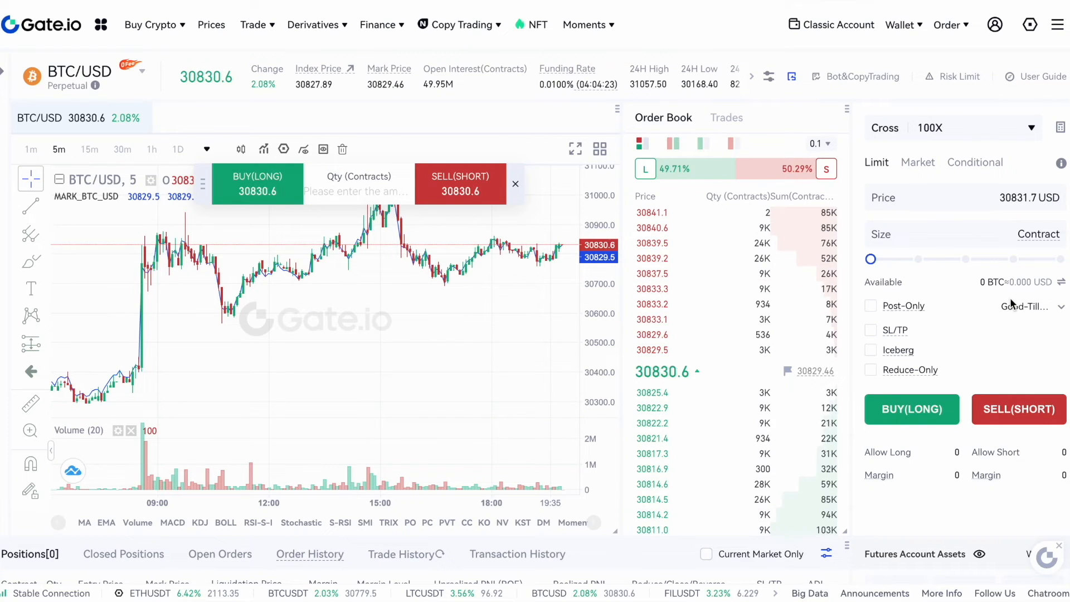
Transfer the entire 0.000238 BTC from the Spot Account to the Perpetual Futures Account
{"action": "mouse_move", "coordinate": [909, 32]}
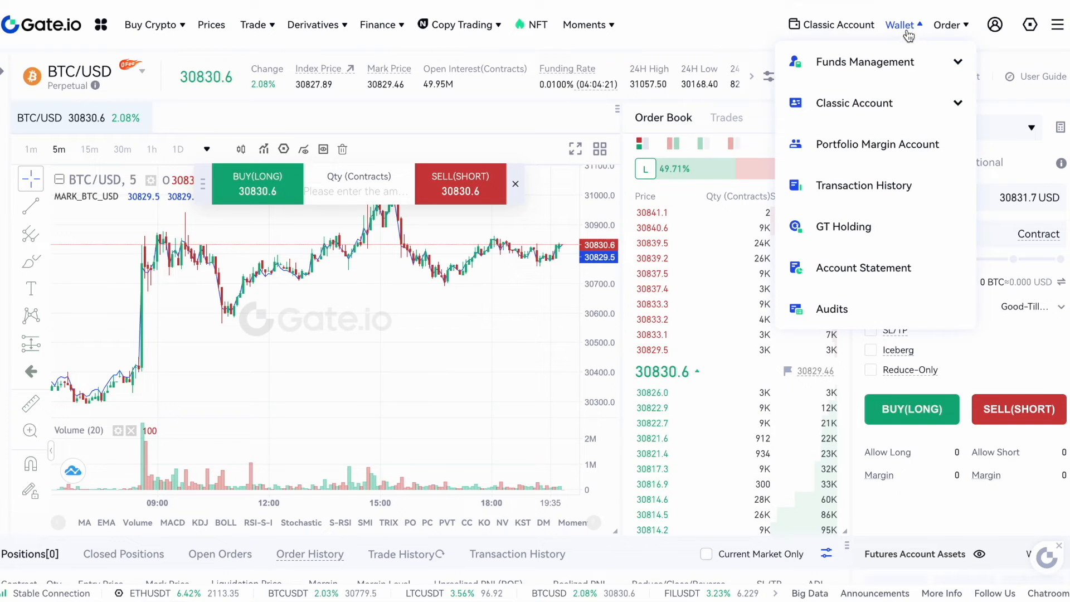
{"action": "left_click", "coordinate": [907, 63]}
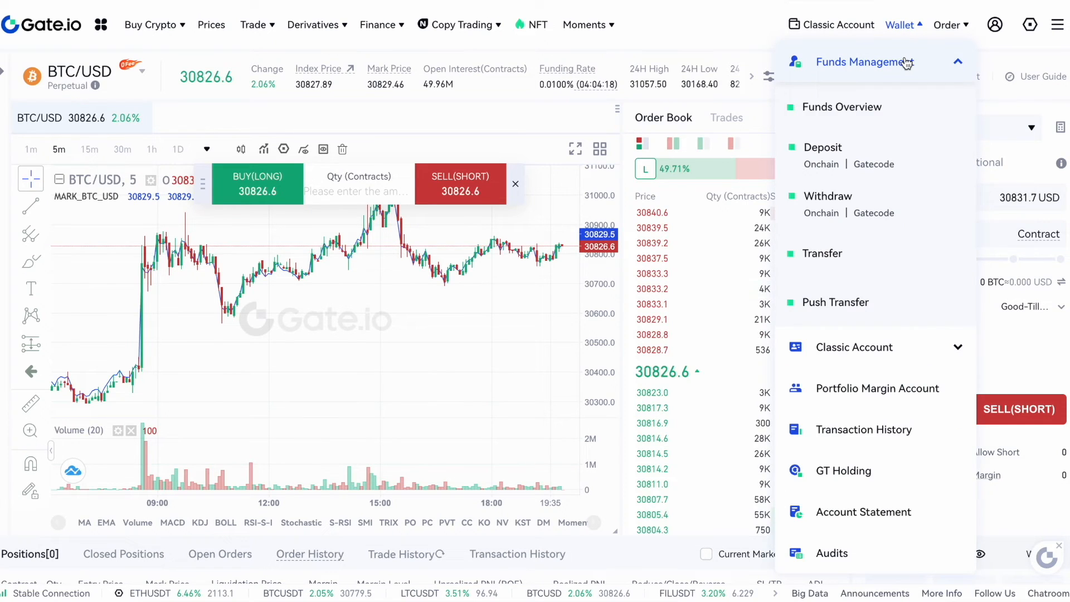
{"action": "left_click", "coordinate": [821, 256]}
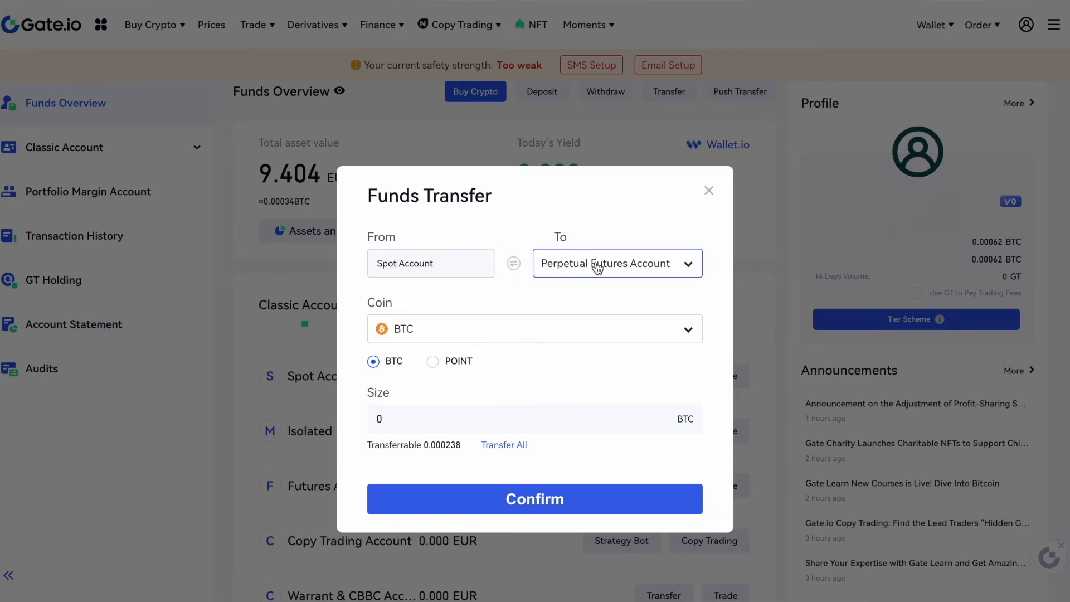
{"action": "left_click", "coordinate": [513, 453]}
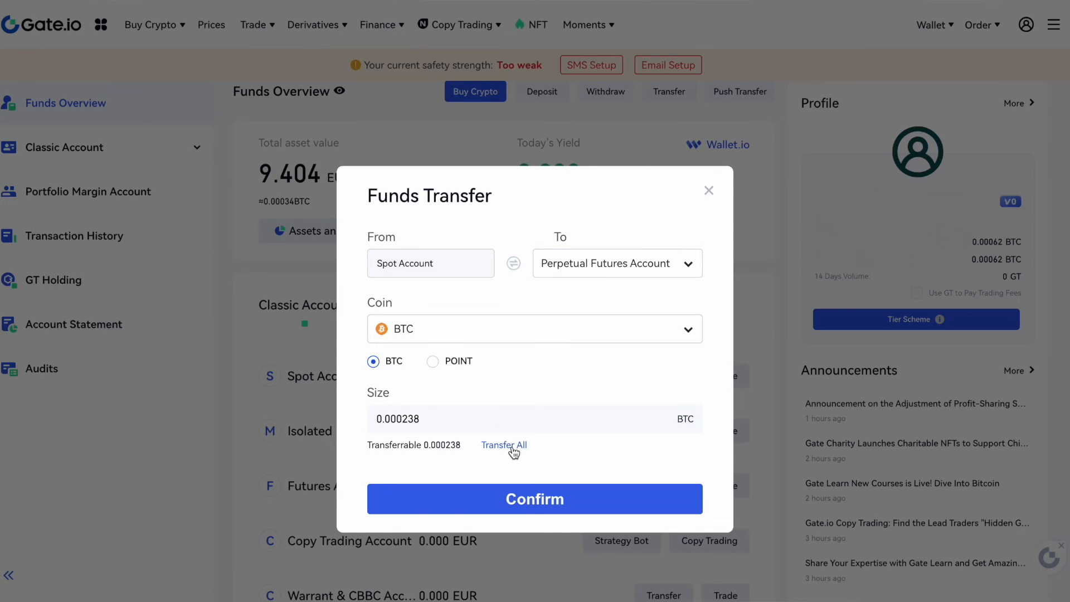
{"action": "left_click", "coordinate": [533, 503]}
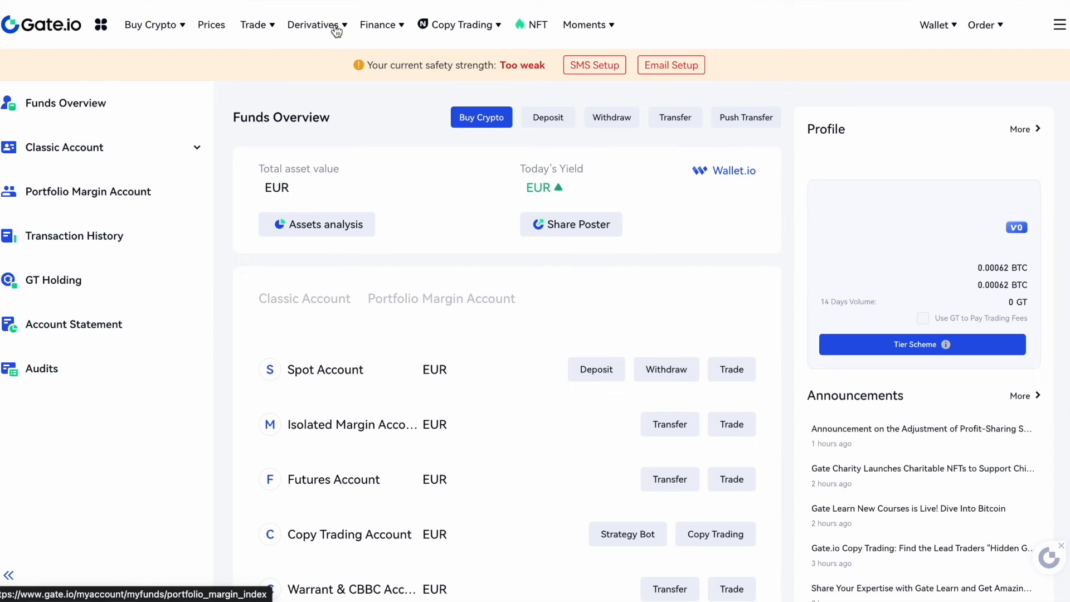
Return to the BTC-M perpetual futures trading page
{"action": "mouse_move", "coordinate": [357, 35]}
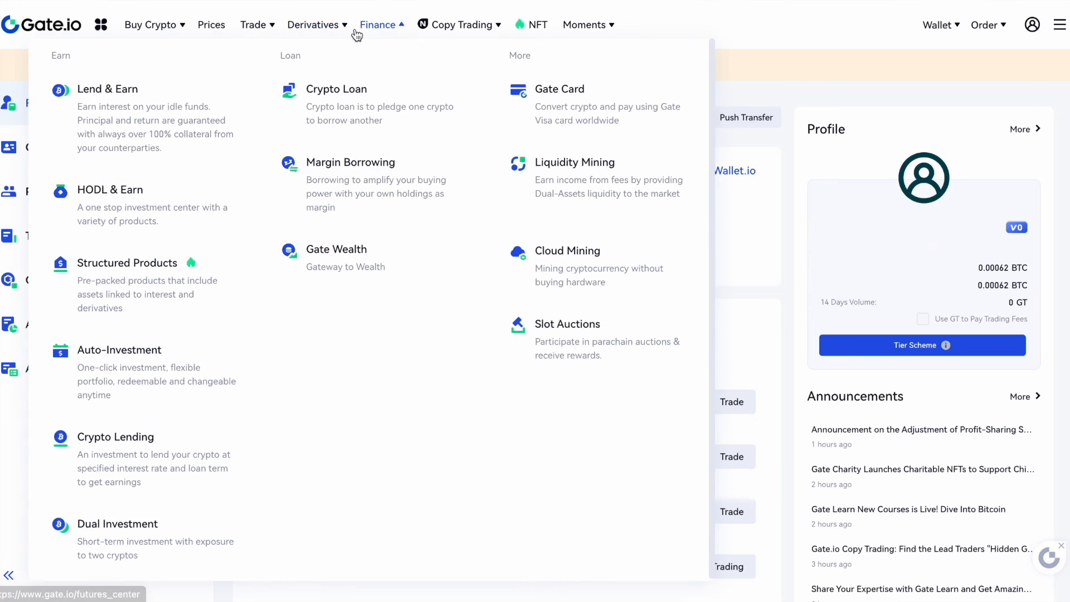
{"action": "mouse_move", "coordinate": [351, 79]}
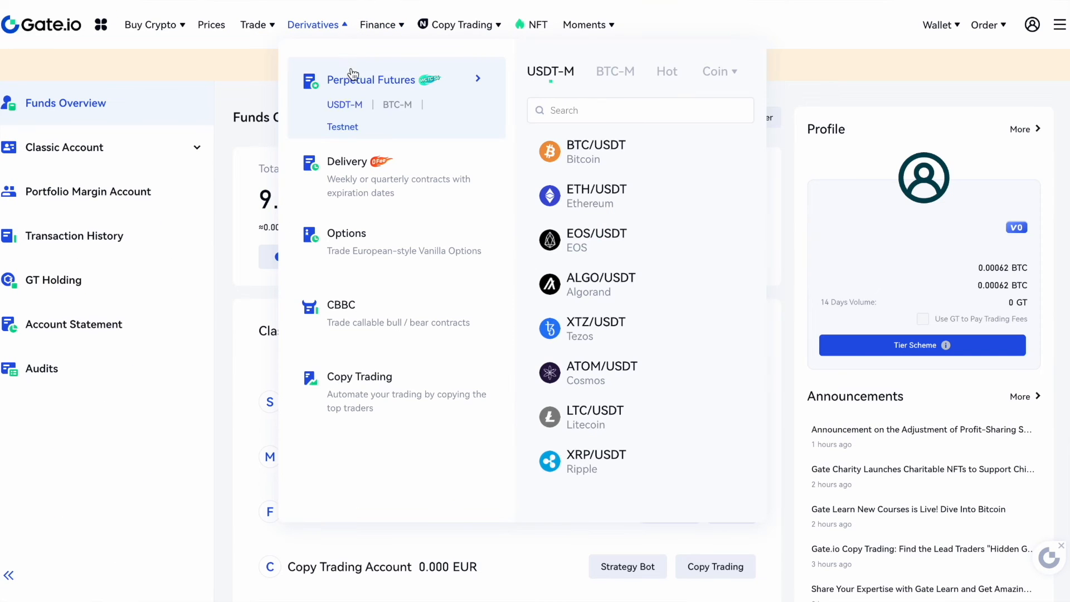
{"action": "left_click", "coordinate": [397, 107]}
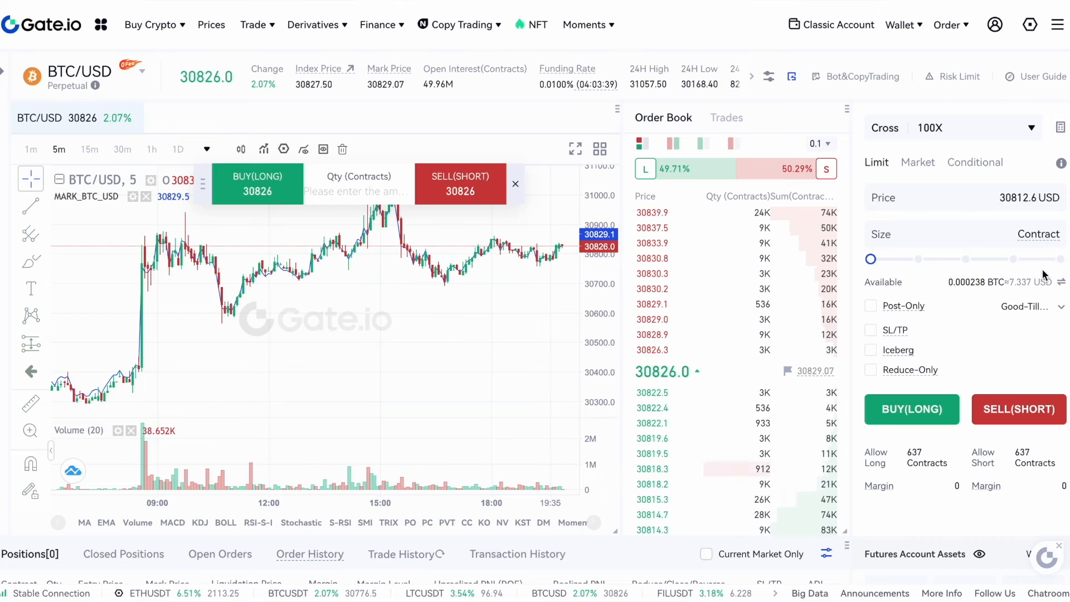
Place and confirm a market sell (short) order for 10 BTC/USD contracts
{"action": "mouse_move", "coordinate": [1028, 263]}
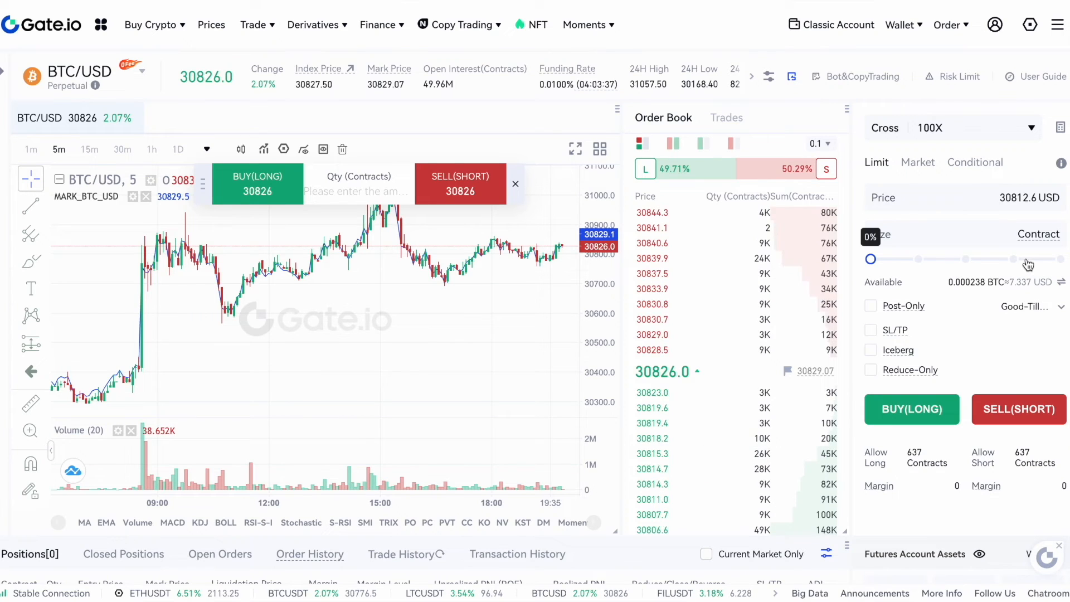
{"action": "mouse_move", "coordinate": [1024, 234]}
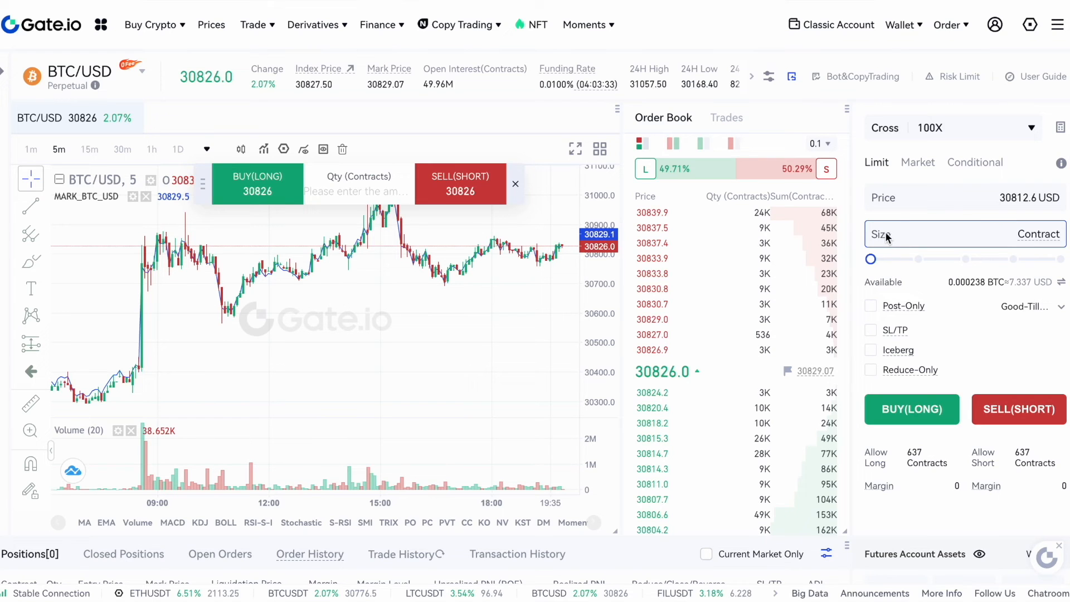
{"action": "left_click", "coordinate": [914, 163]}
{"action": "left_click", "coordinate": [911, 198]}
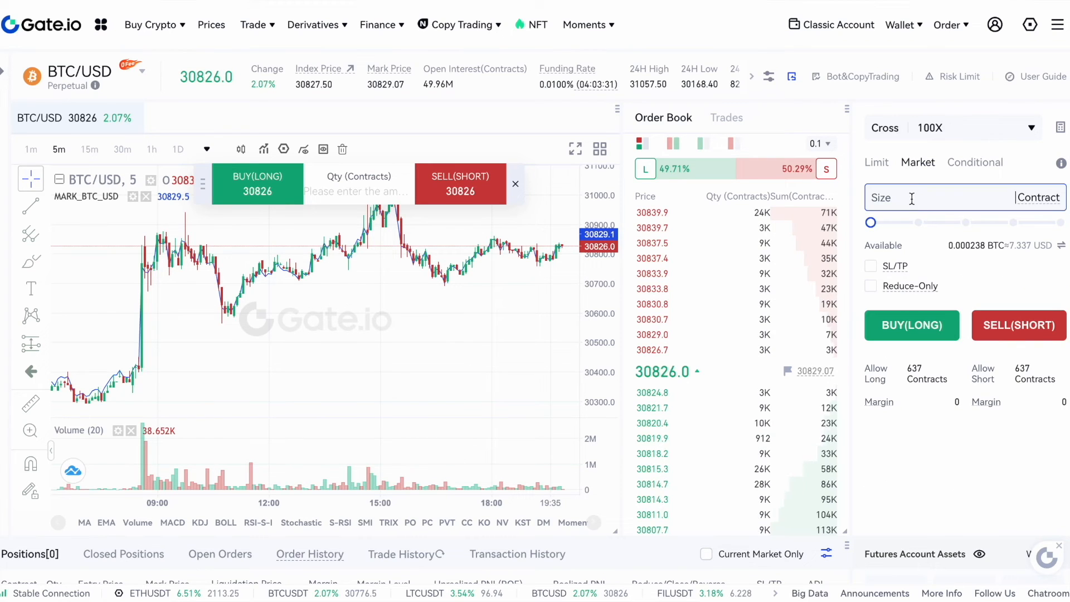
{"action": "type", "text": "10"}
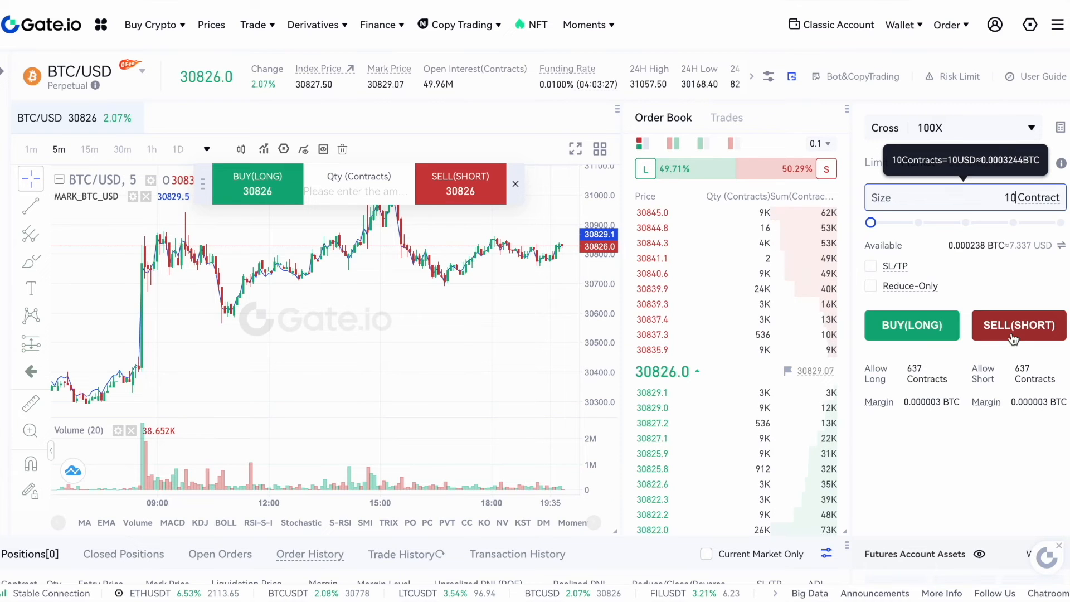
{"action": "left_click", "coordinate": [1013, 338]}
{"action": "left_click", "coordinate": [645, 494]}
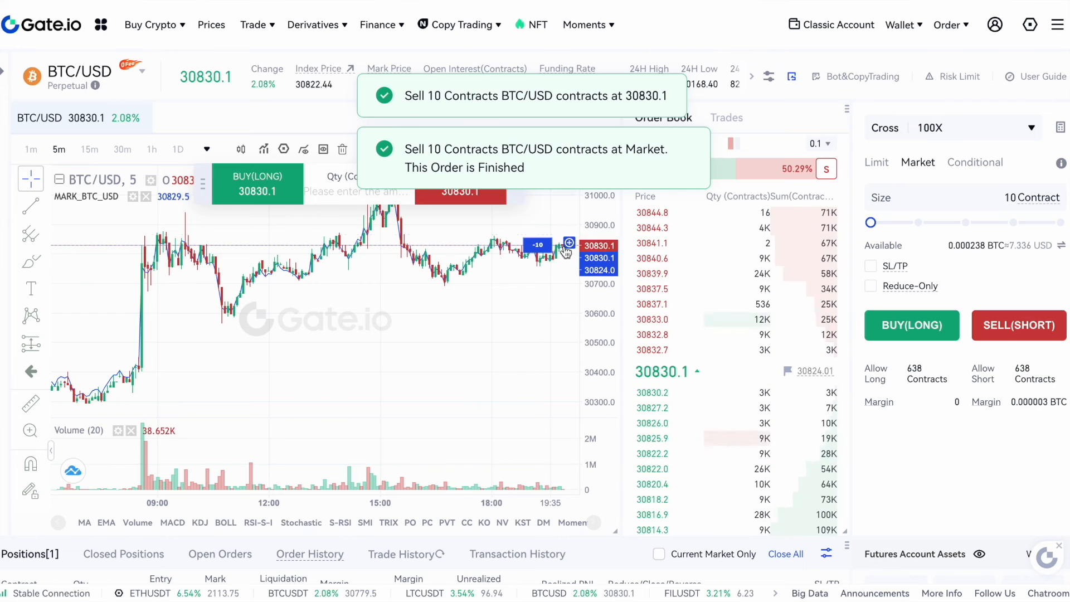
Close 100% of the BTC/USD short position with a market order and confirm it
{"action": "scroll", "coordinate": [564, 251], "scroll_direction": "down", "scroll_amount": 5}
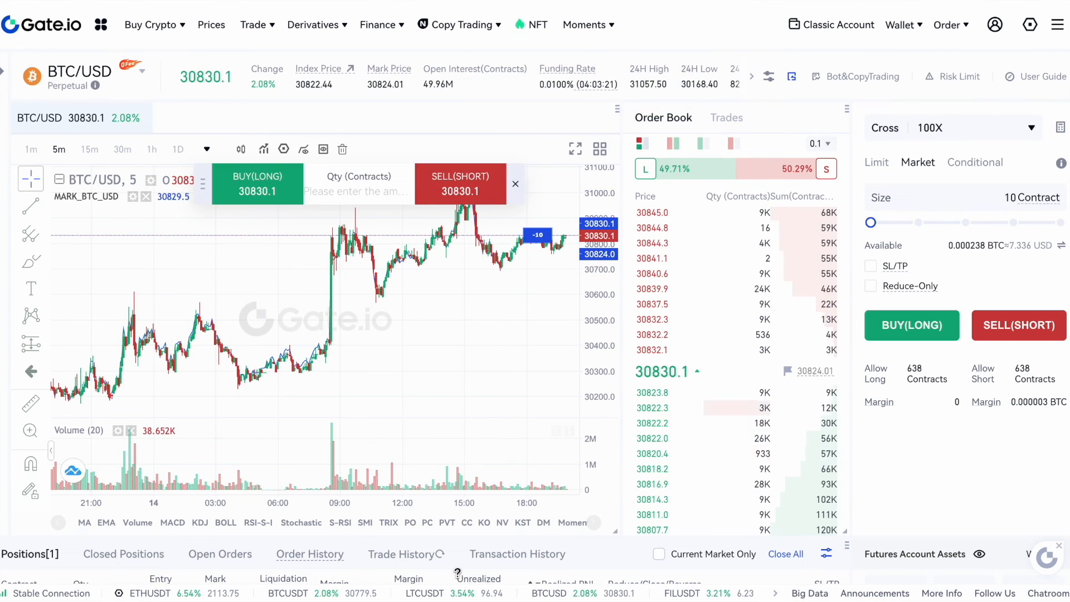
{"action": "scroll", "coordinate": [458, 577], "scroll_direction": "down", "scroll_amount": 5}
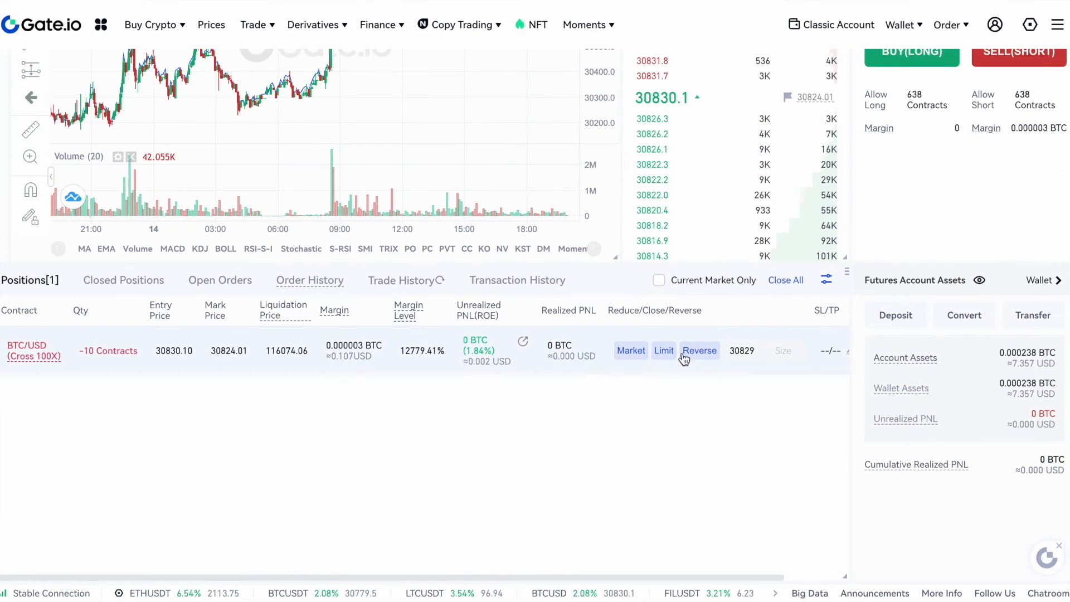
{"action": "left_click", "coordinate": [782, 349]}
{"action": "left_click", "coordinate": [781, 375]}
{"action": "left_click", "coordinate": [637, 349]}
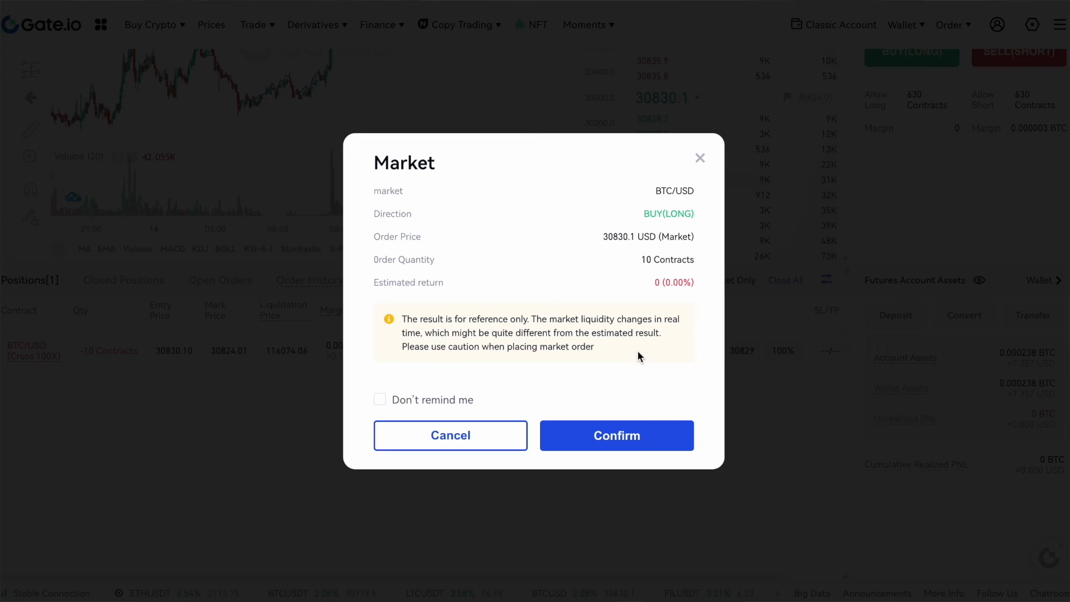
{"action": "left_click", "coordinate": [637, 432]}
{"action": "scroll", "coordinate": [710, 400], "scroll_direction": "up", "scroll_amount": 5}
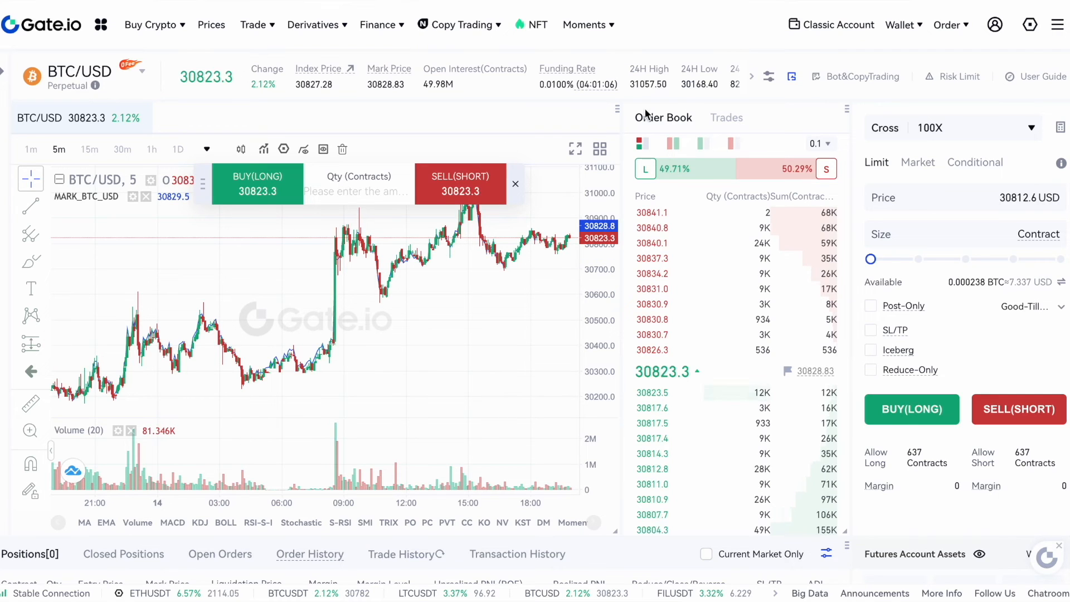
Open the order history of the classic account's perpetual futures and expand the details of the long order priced 30752
{"action": "mouse_move", "coordinate": [956, 30]}
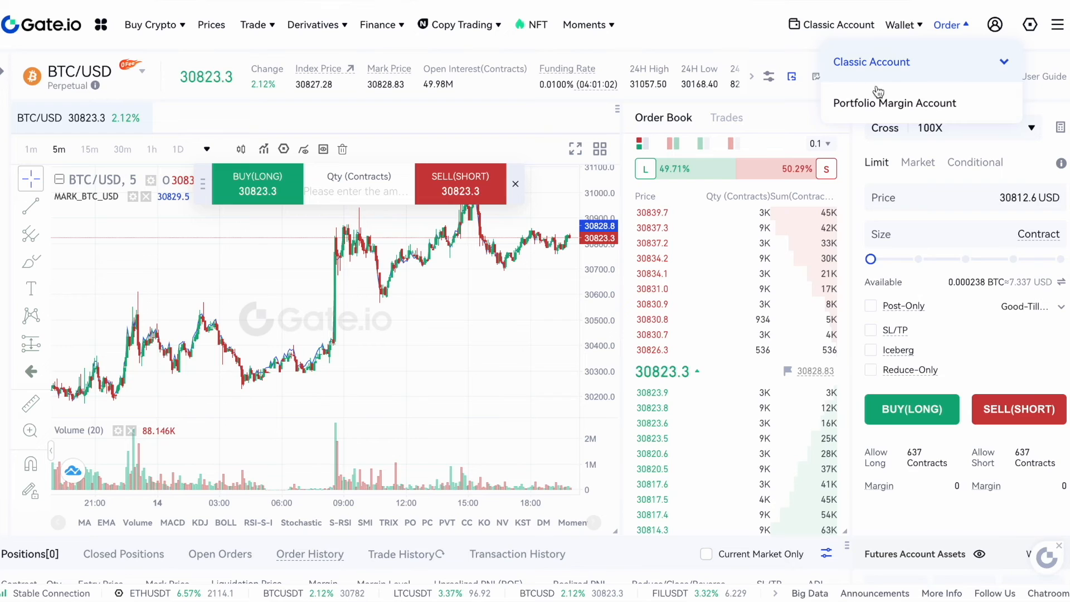
{"action": "left_click", "coordinate": [897, 63]}
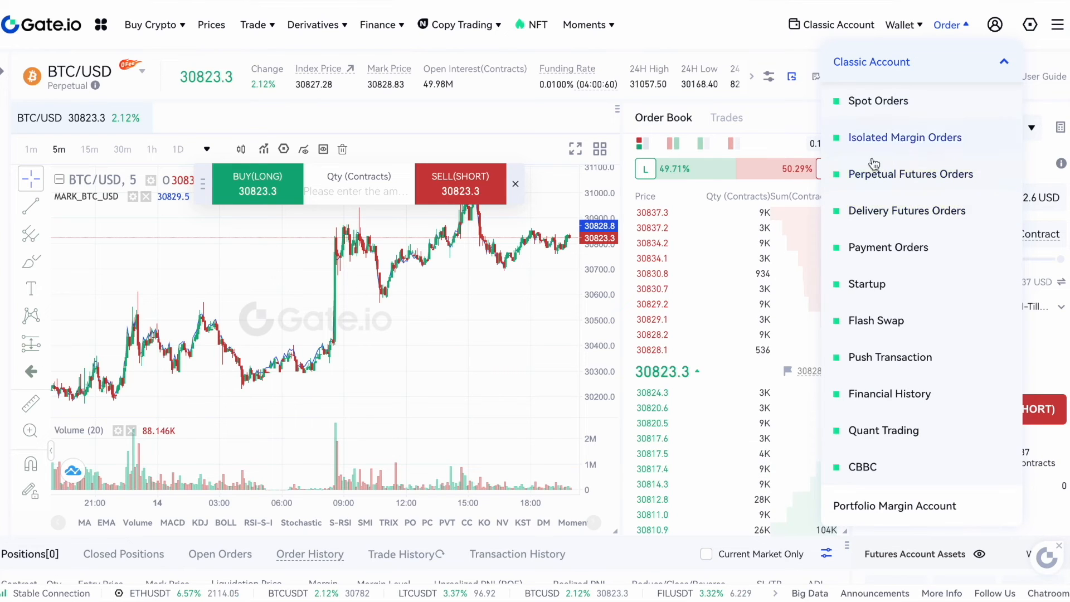
{"action": "left_click", "coordinate": [939, 180]}
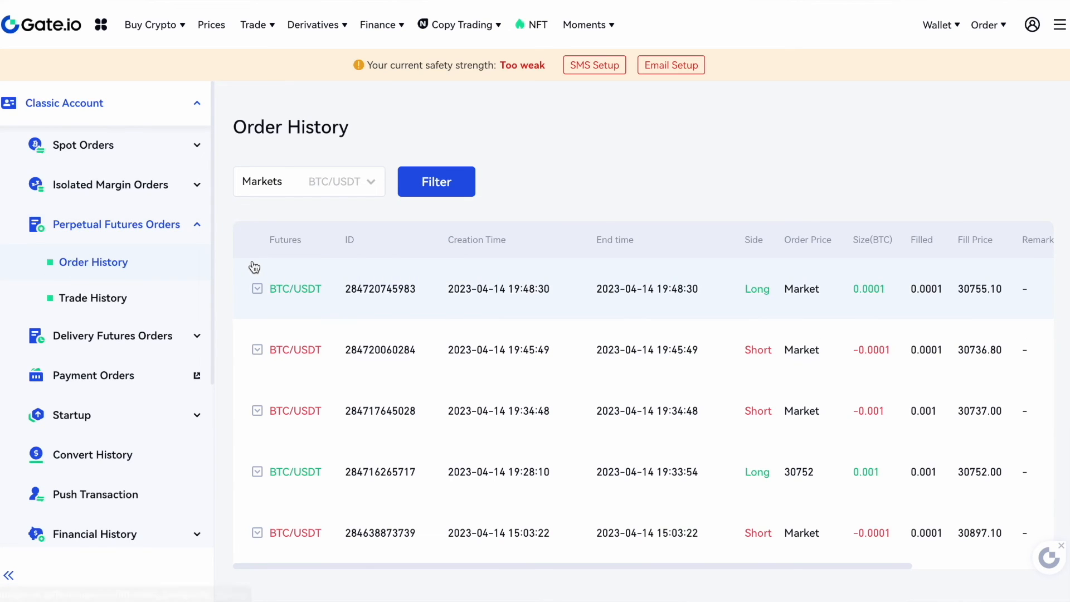
{"action": "scroll", "coordinate": [254, 267], "scroll_direction": "down", "scroll_amount": 1}
{"action": "scroll", "coordinate": [254, 267], "scroll_direction": "up", "scroll_amount": 1}
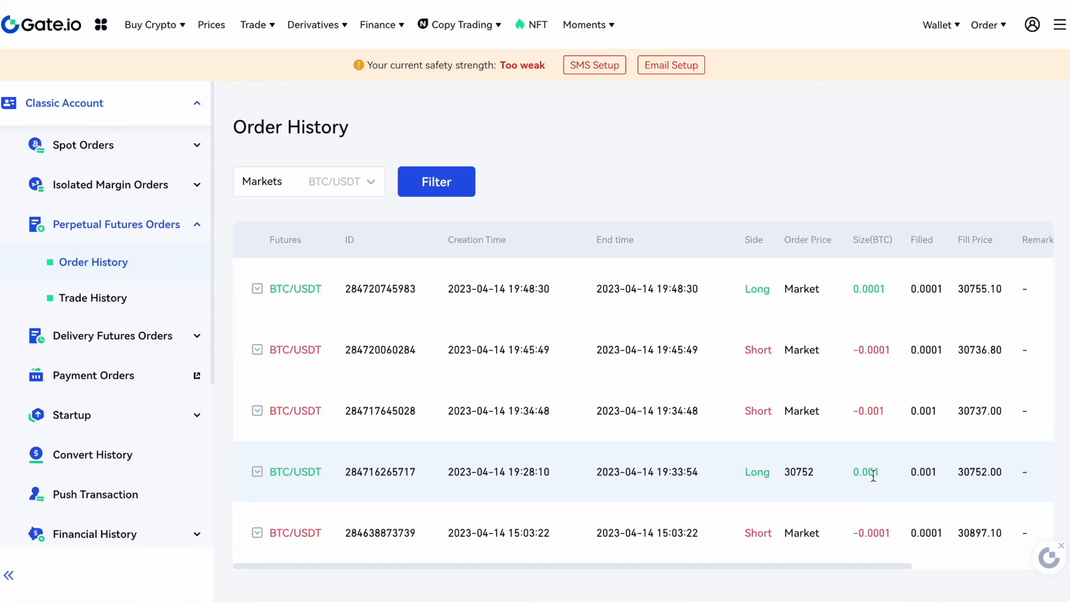
{"action": "left_click", "coordinate": [257, 473]}
{"action": "scroll", "coordinate": [374, 460], "scroll_direction": "down", "scroll_amount": 2}
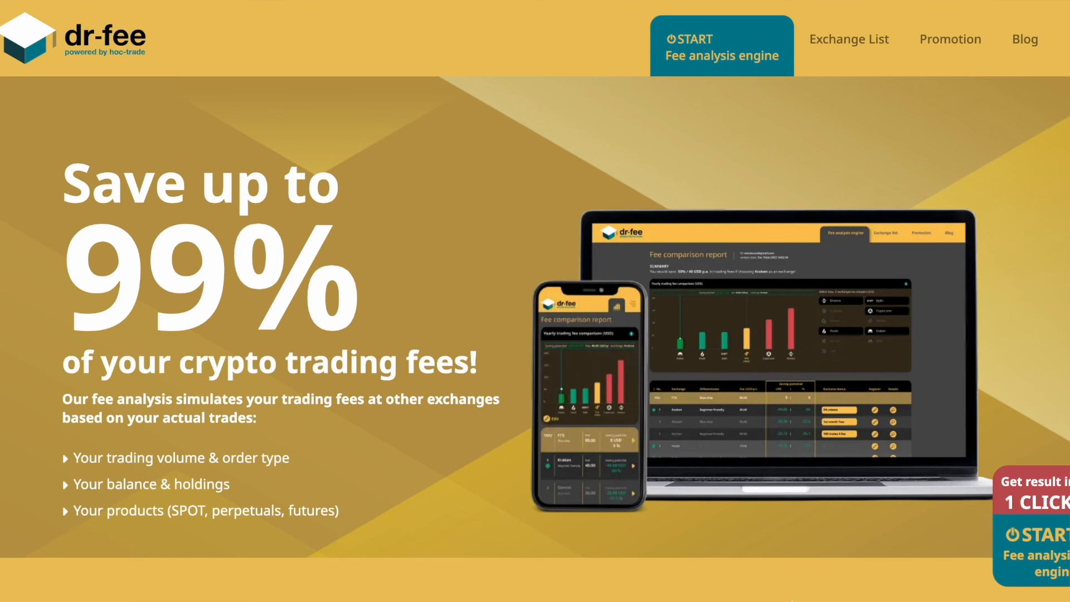
On the dr-fee website, read the sections on saving trading fees, the problem, and the solution and approach
{"action": "scroll", "coordinate": [789, 595], "scroll_direction": "down", "scroll_amount": 6}
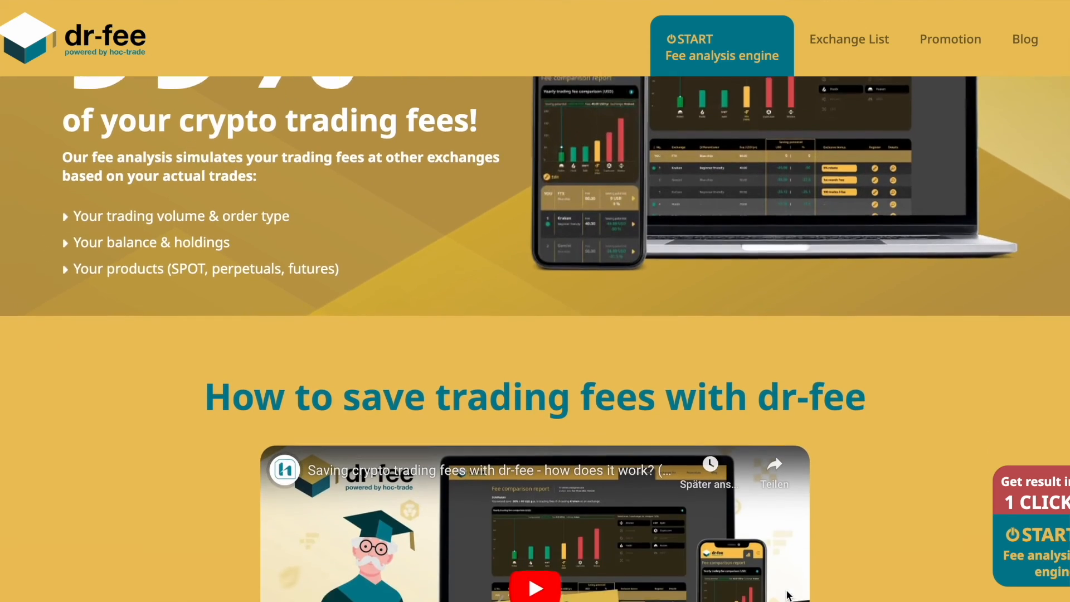
{"action": "scroll", "coordinate": [789, 595], "scroll_direction": "down", "scroll_amount": 8}
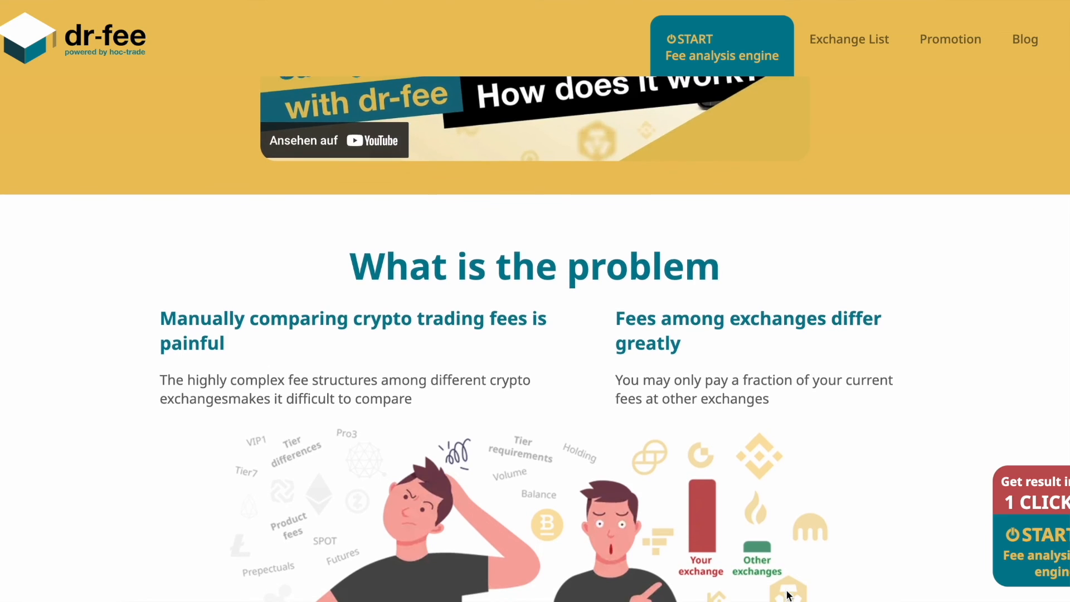
{"action": "scroll", "coordinate": [788, 595], "scroll_direction": "down", "scroll_amount": 2}
{"action": "scroll", "coordinate": [788, 595], "scroll_direction": "down", "scroll_amount": 1}
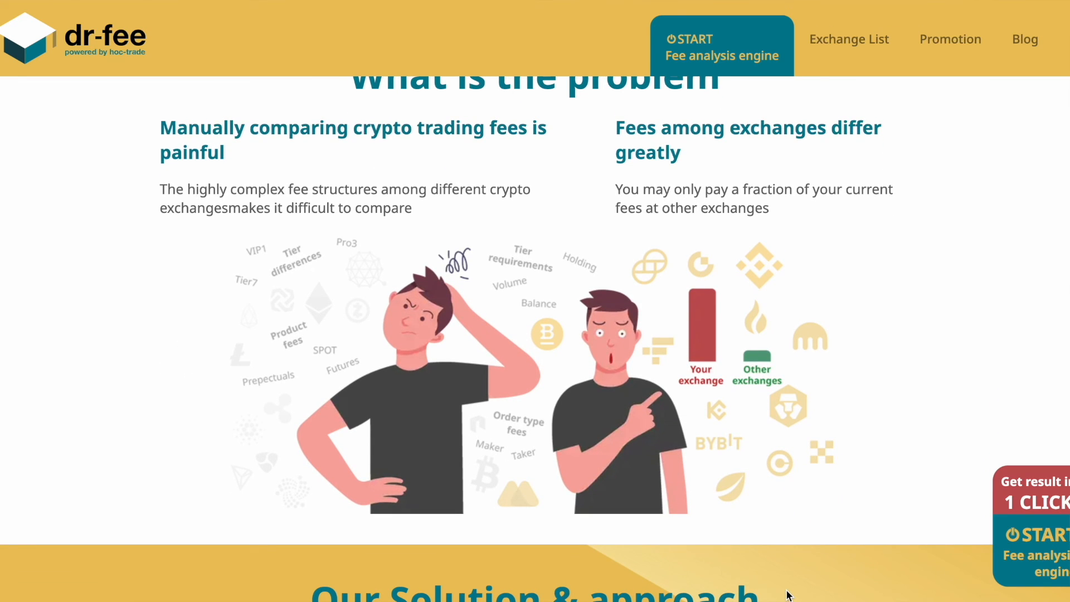
{"action": "scroll", "coordinate": [789, 595], "scroll_direction": "down", "scroll_amount": 7}
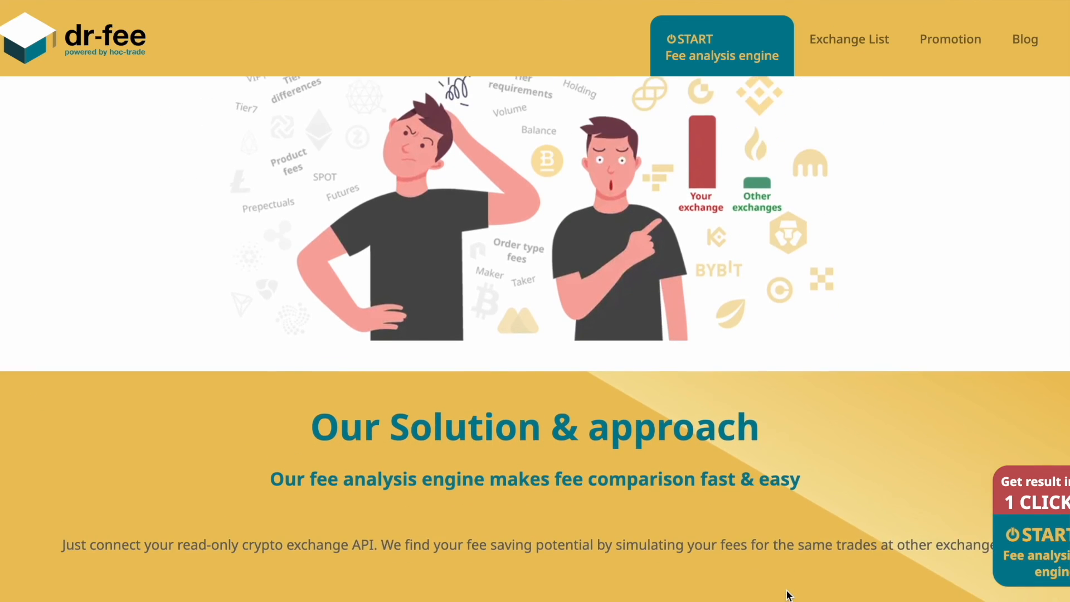
In the fee analysis form, set the average monthly trading volume to 200000 USD for spot and 2000000 USD for USD-based perpetuals
{"action": "scroll", "coordinate": [789, 595], "scroll_direction": "down", "scroll_amount": 3}
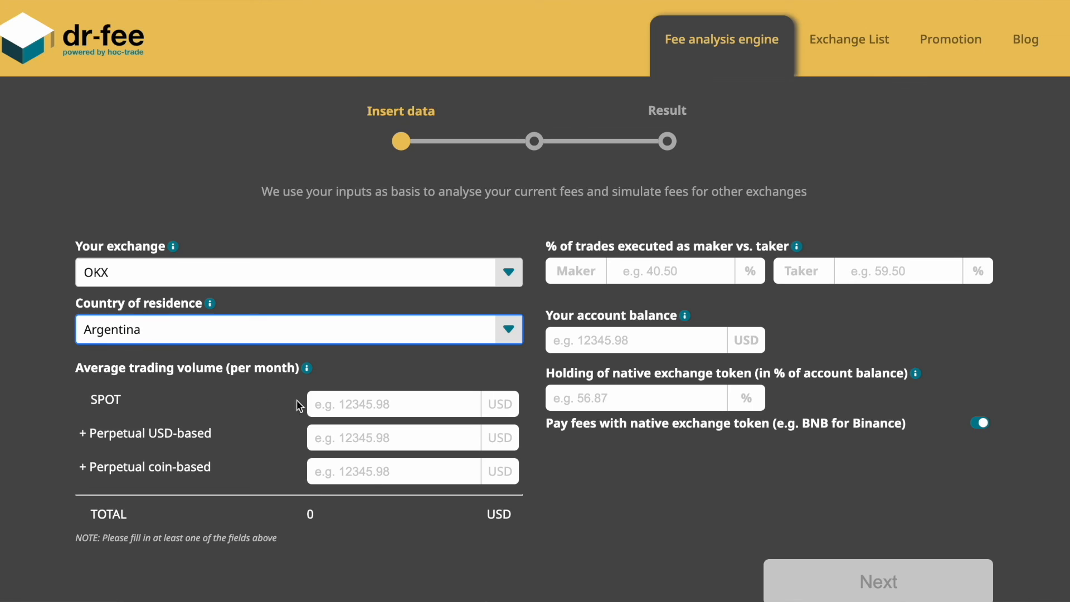
{"action": "left_click", "coordinate": [345, 405]}
{"action": "type", "text": "200"}
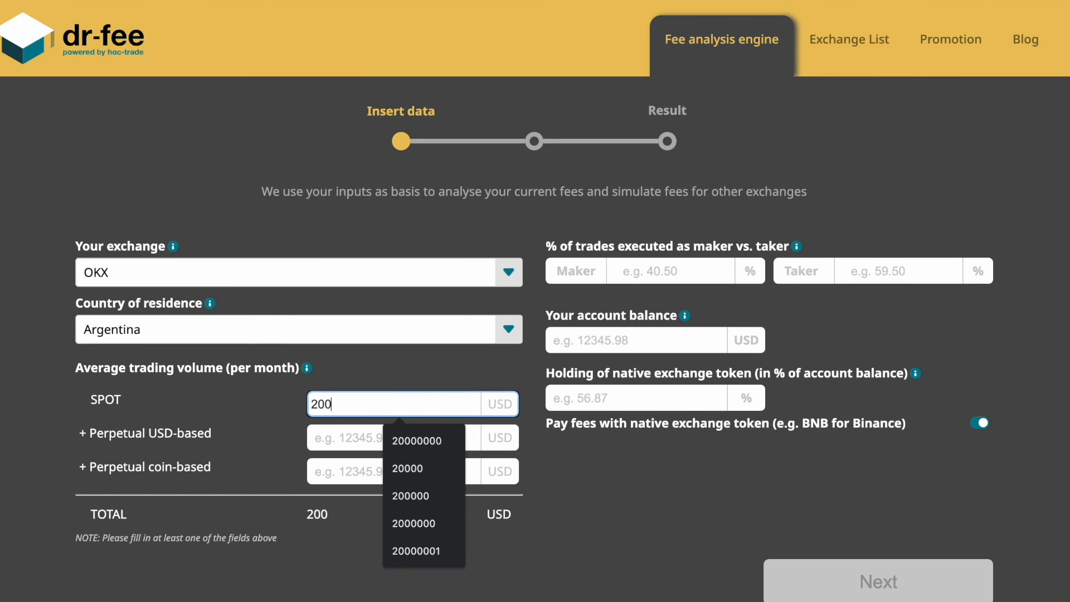
{"action": "type", "text": "0000"}
{"action": "key", "text": "Tab"}
{"action": "type", "text": "200000"}
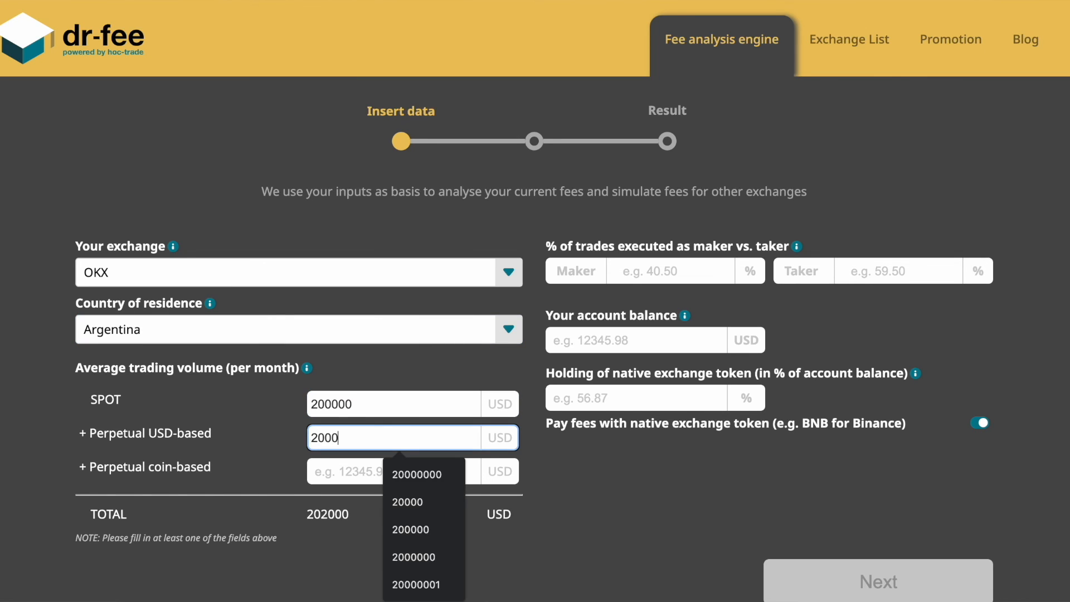
{"action": "type", "text": "0"}
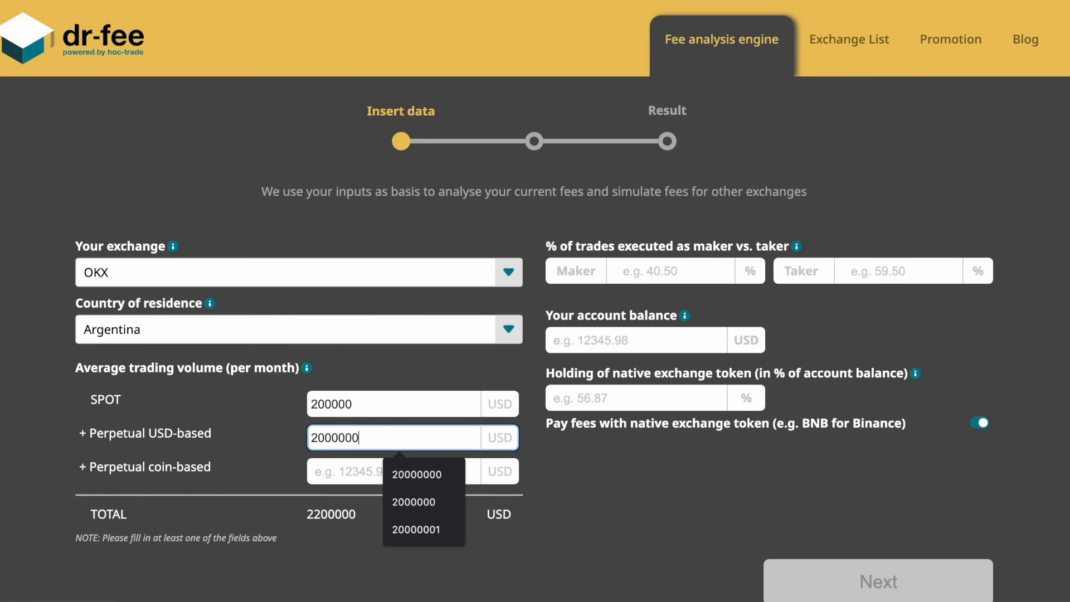
Set the maker share to 0%, account balance to 10000 USD and native token holding to 0%, and continue the fee analysis
{"action": "left_click", "coordinate": [674, 261]}
{"action": "type", "text": "0"}
{"action": "key", "text": "Tab"}
{"action": "key", "text": "Tab"}
{"action": "type", "text": "10000"}
{"action": "key", "text": "Tab"}
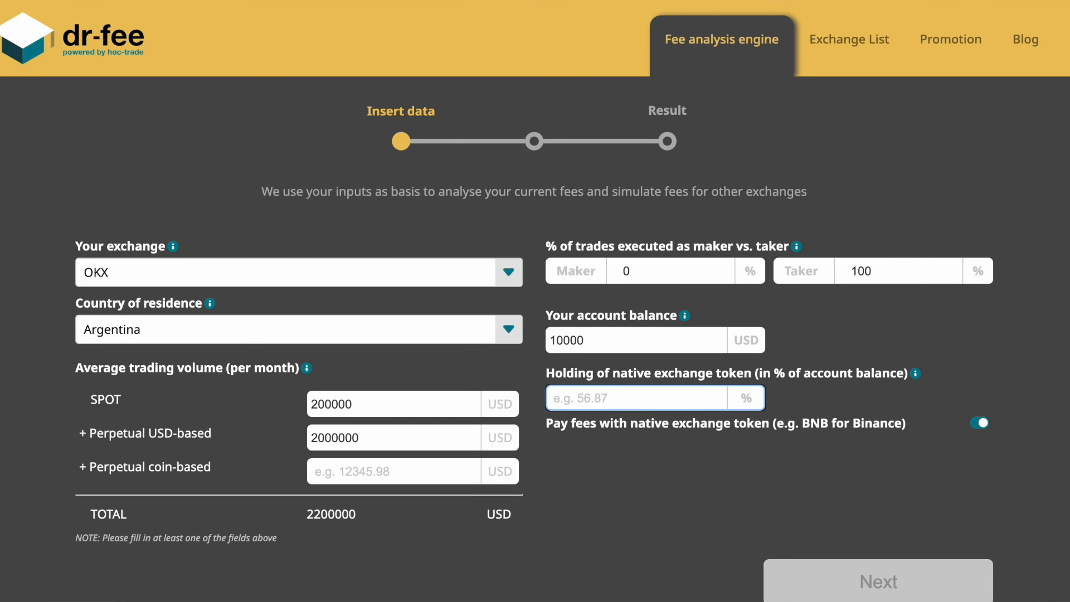
{"action": "type", "text": "0"}
{"action": "left_click", "coordinate": [808, 580]}
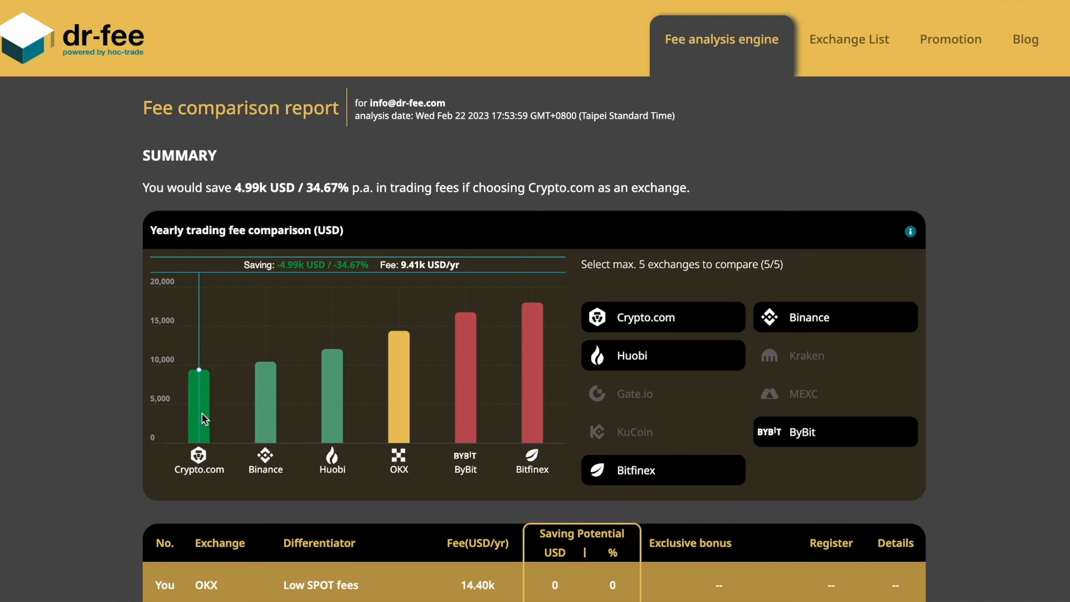
Replace Huobi with MEXC among the exchanges compared in the yearly trading fee chart
{"action": "left_click", "coordinate": [649, 362]}
{"action": "left_click", "coordinate": [775, 363]}
{"action": "left_click", "coordinate": [774, 363]}
{"action": "left_click", "coordinate": [776, 400]}
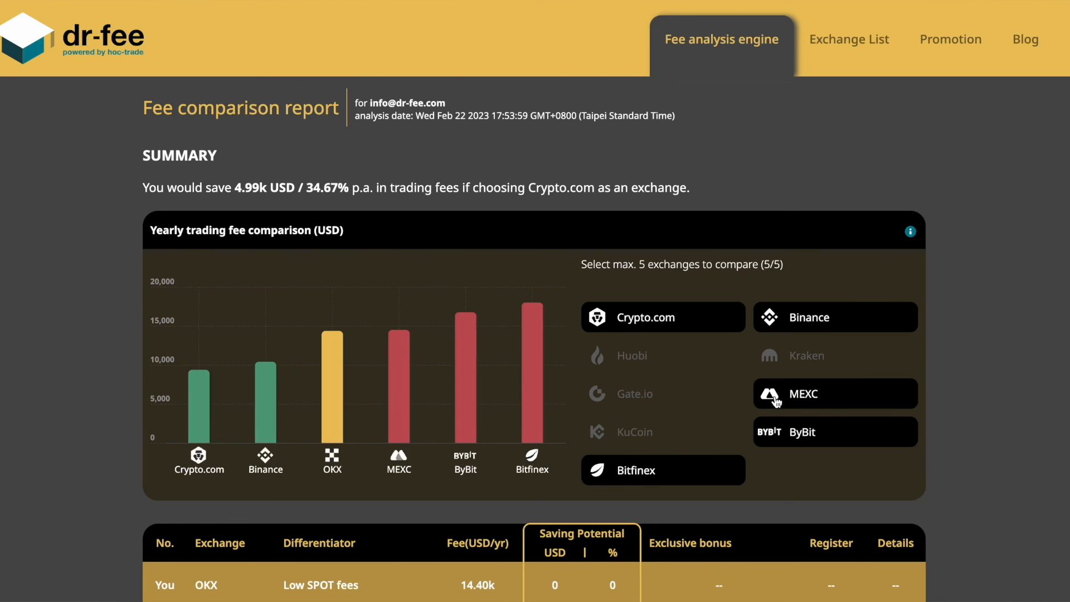